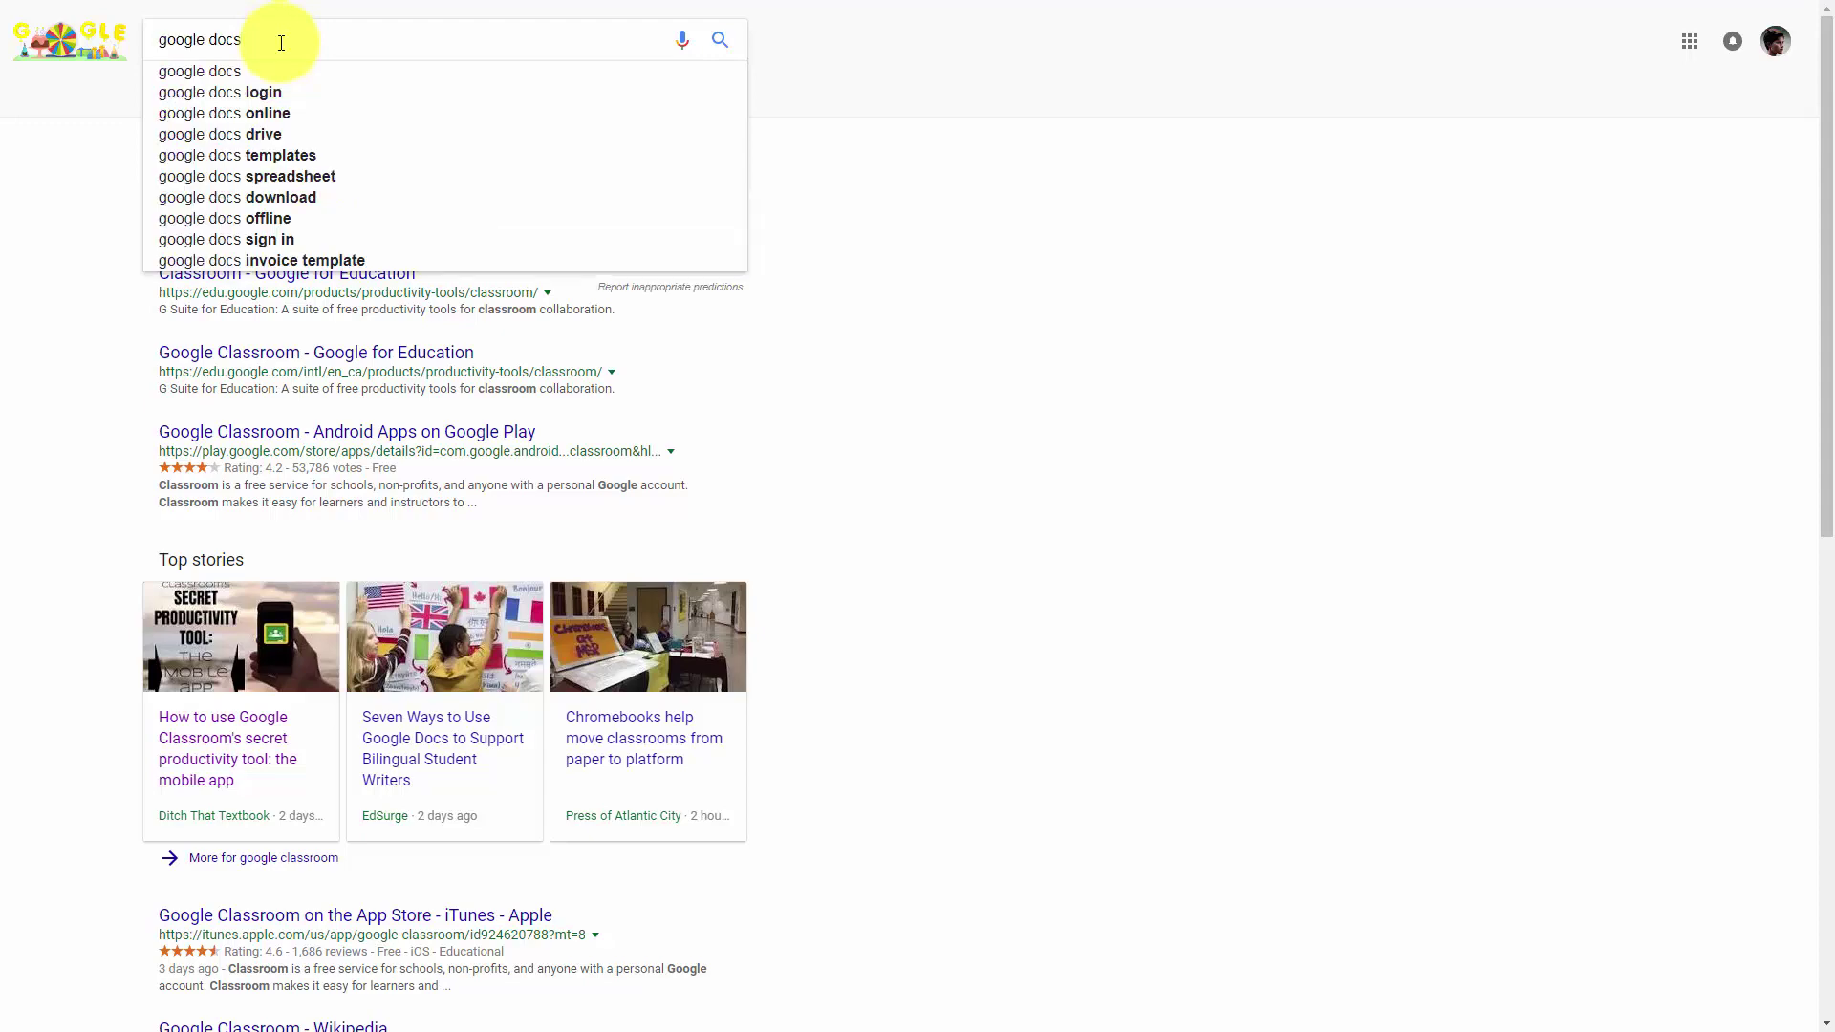
- Run a Google search for 'google docs'
key("Return")
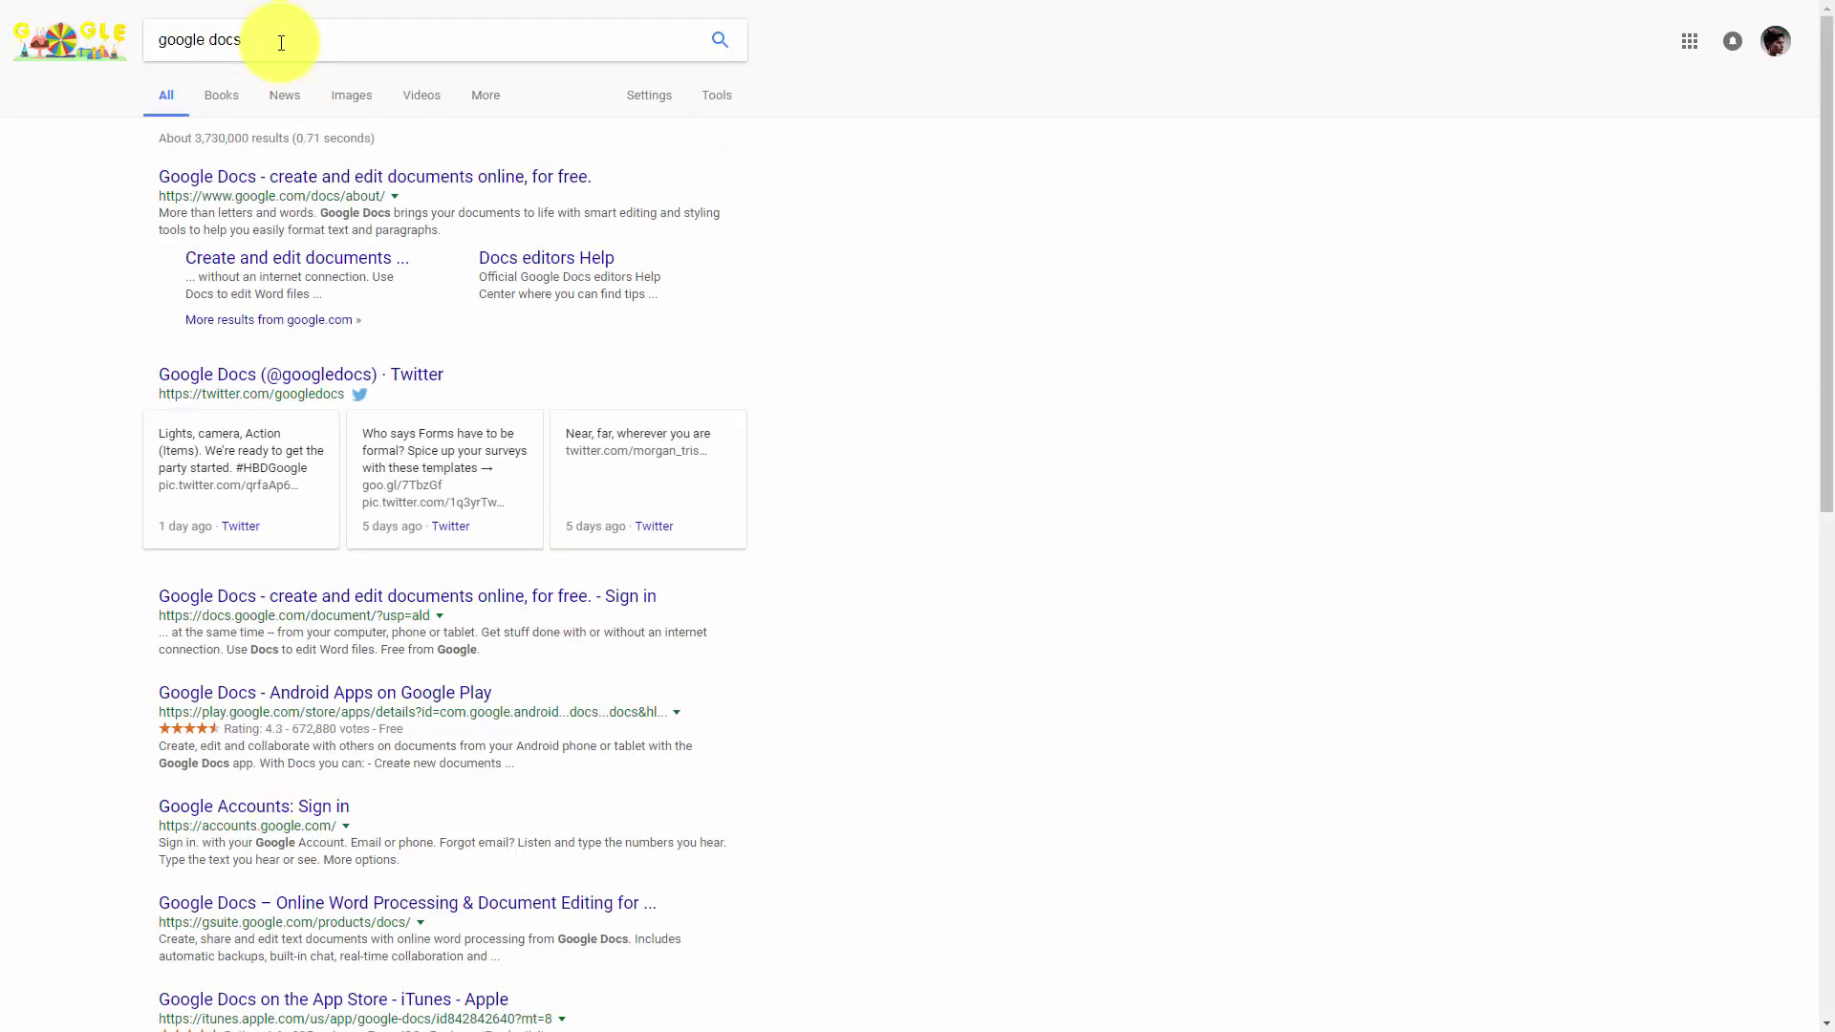
- Follow the first Google Docs result through to the Docs home page with templates and recent documents
left_click(276, 185)
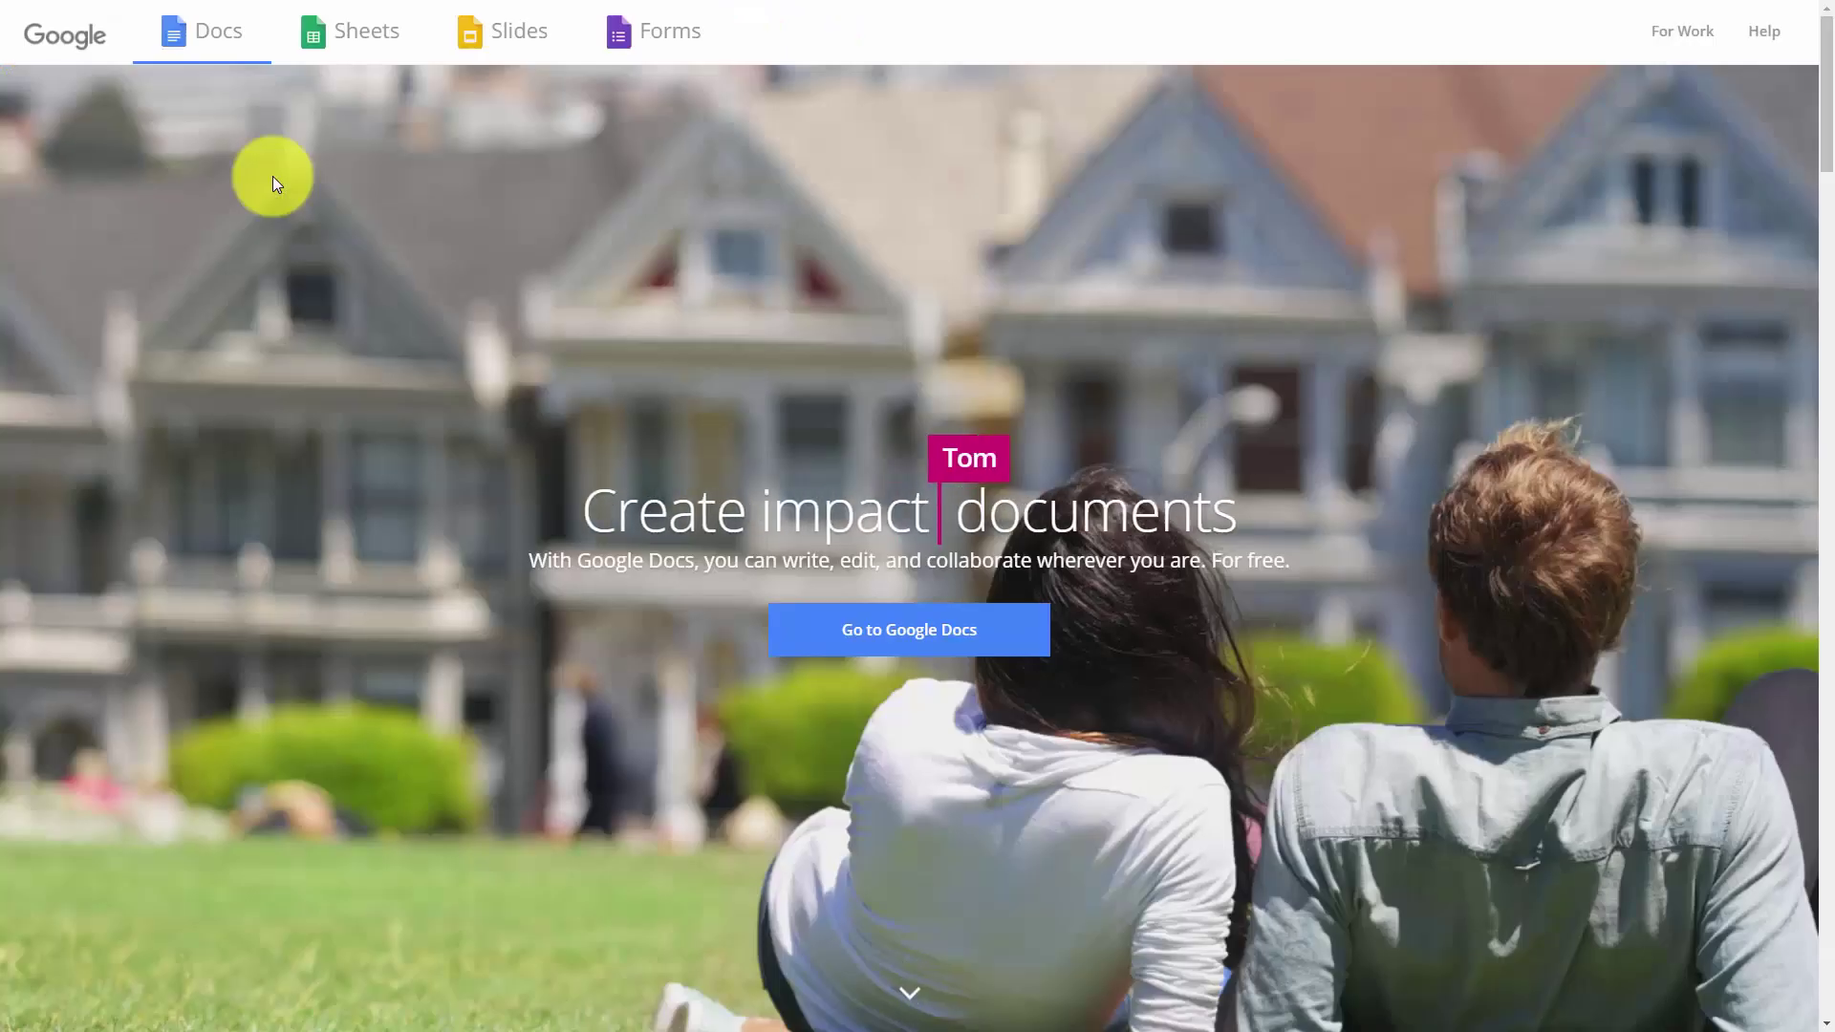
left_click(927, 644)
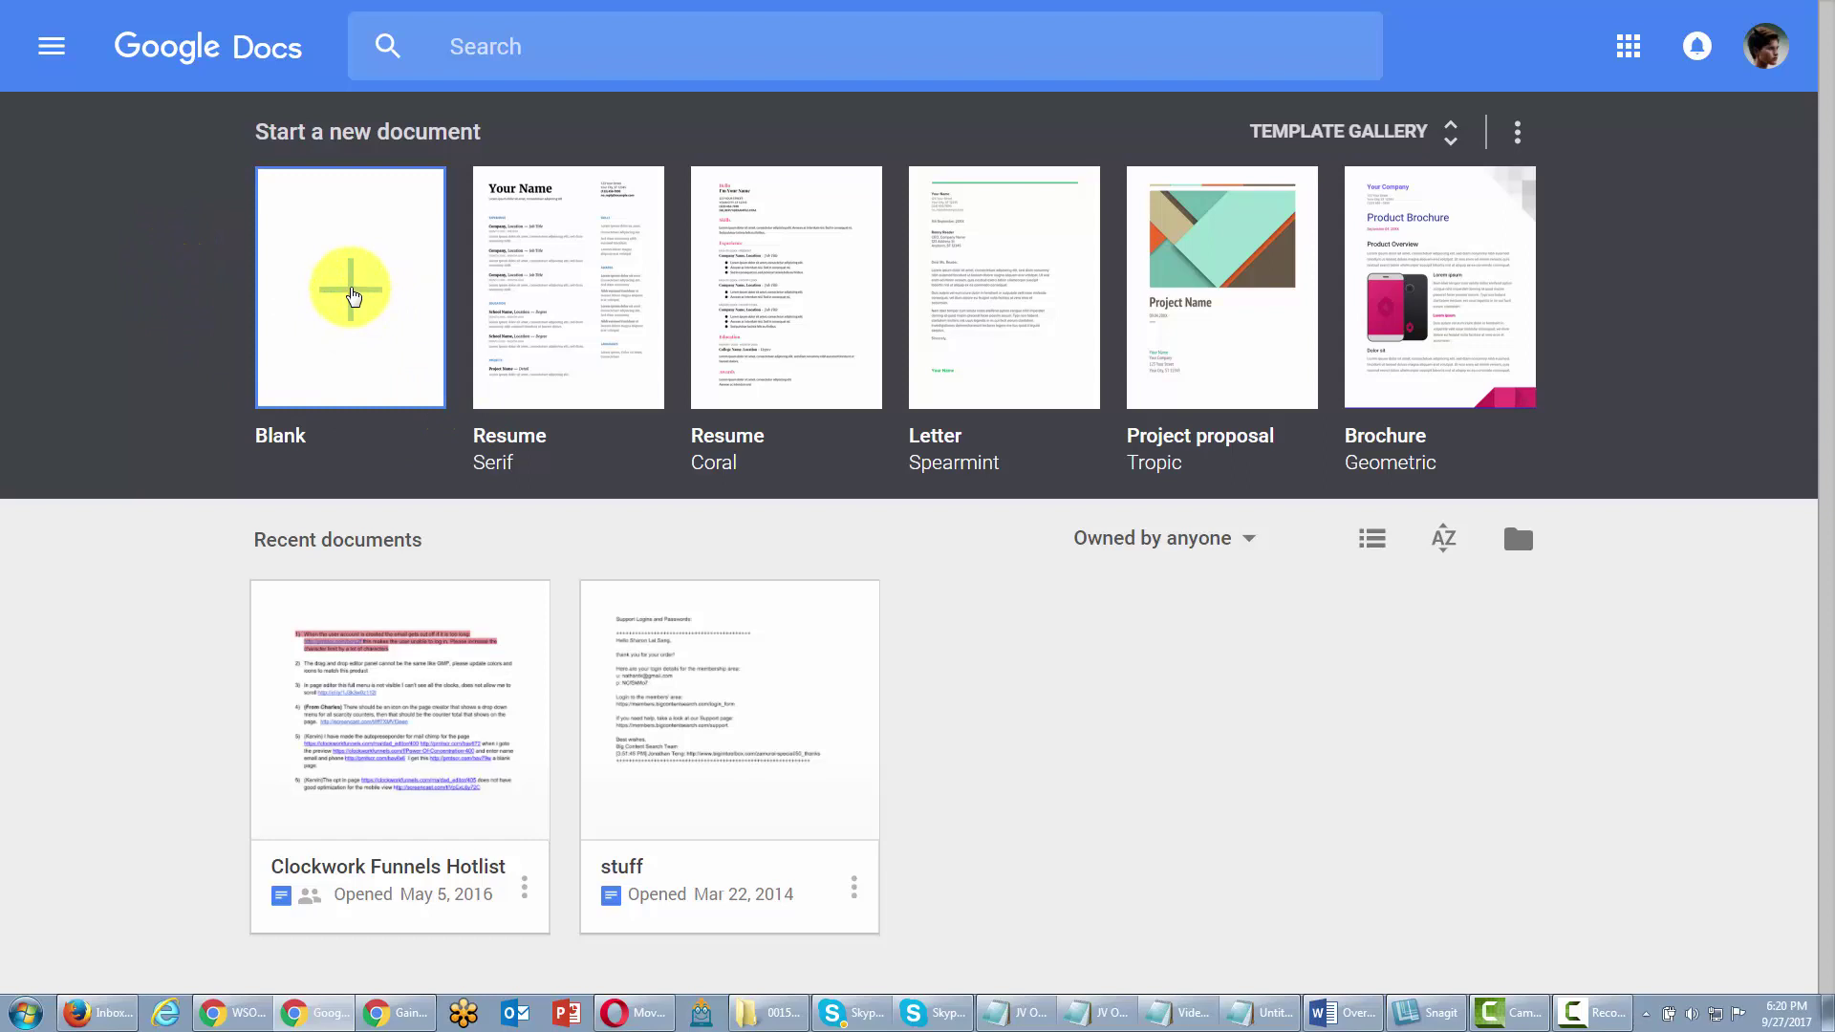
- Create a blank document titled 'Get Productive with G-Tools'
left_click(352, 297)
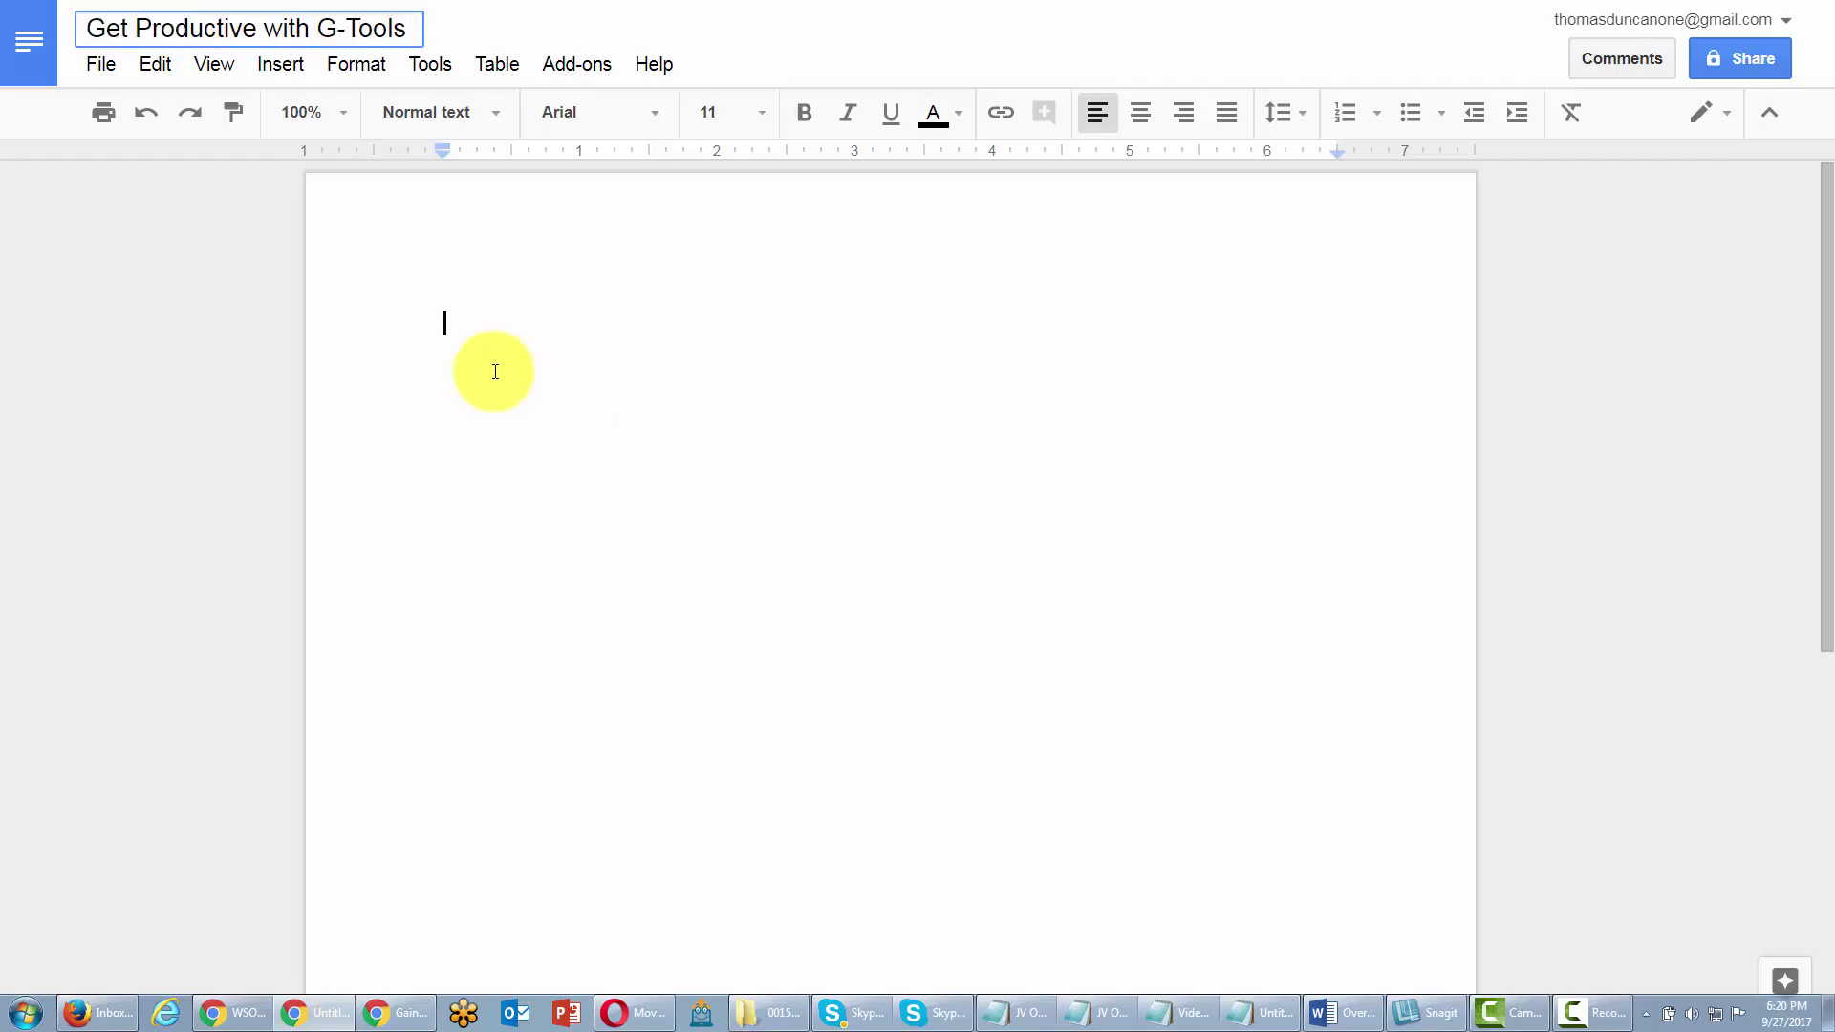
left_click(180, 251)
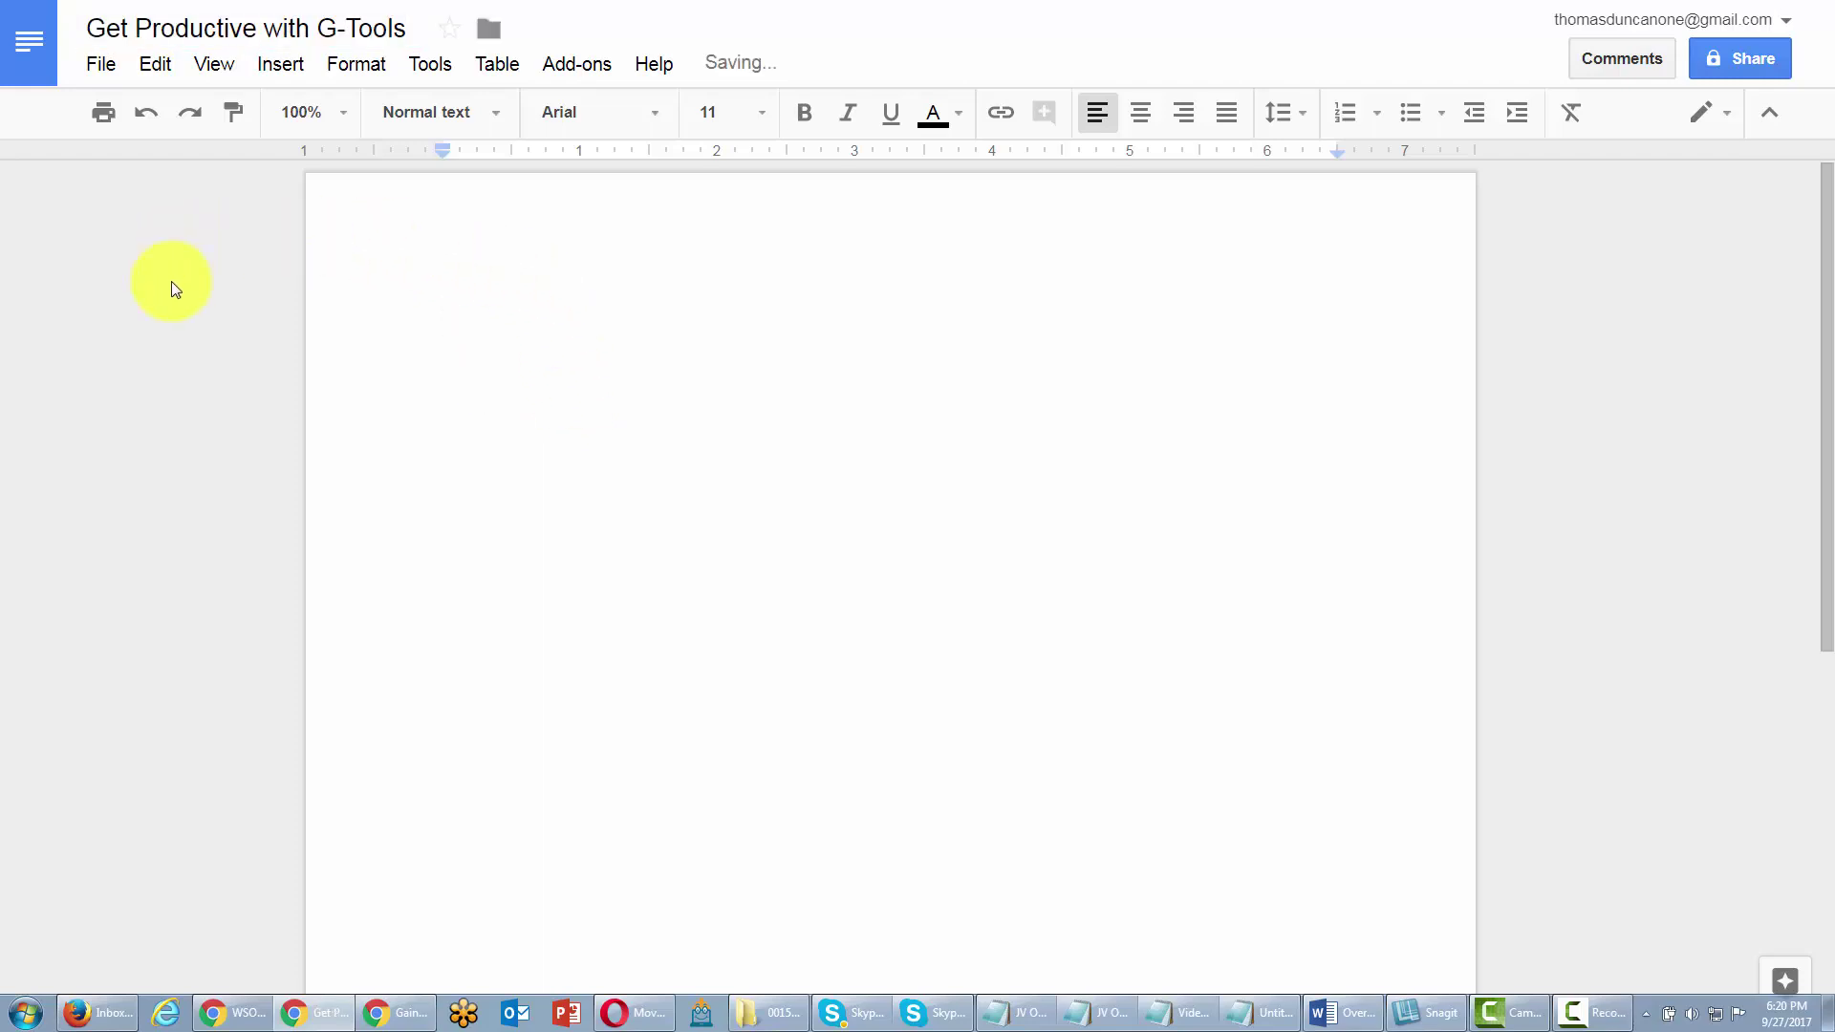
left_click(107, 69)
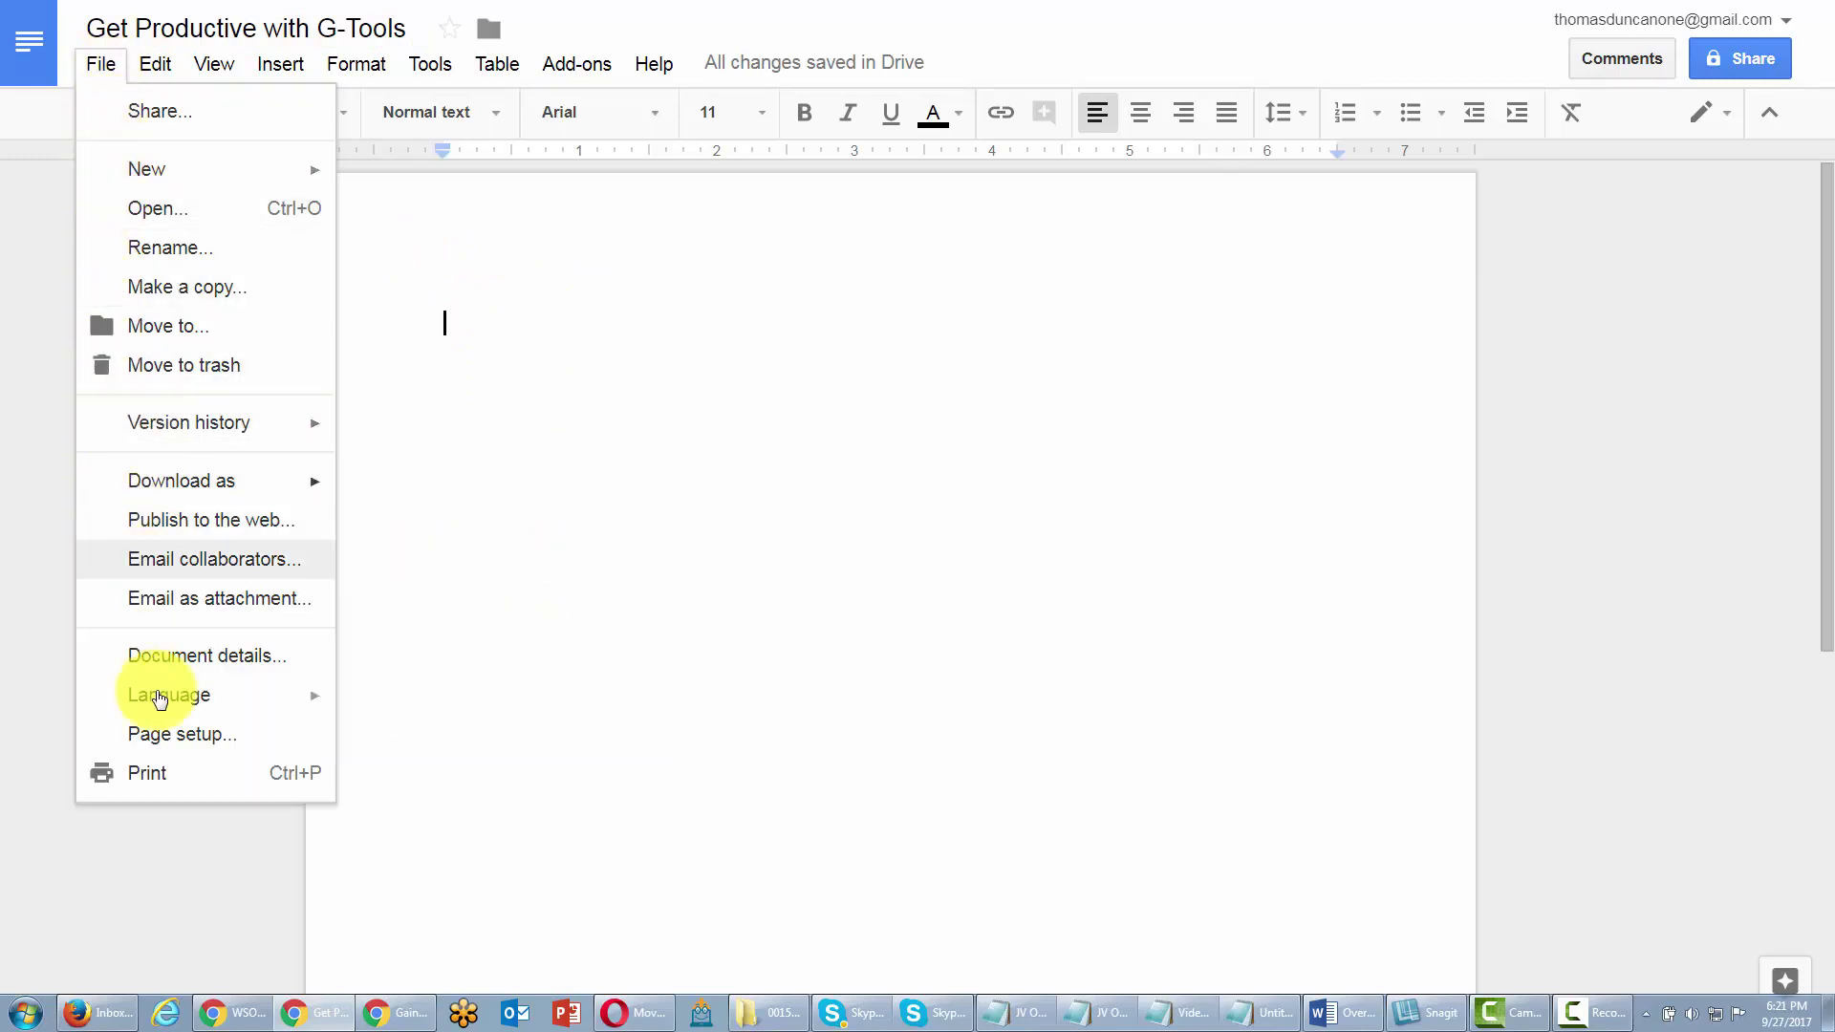
- After browsing the File and View menus, enable Tools > Voice typing in English (US)
key("alt+o")
key("alt+v")
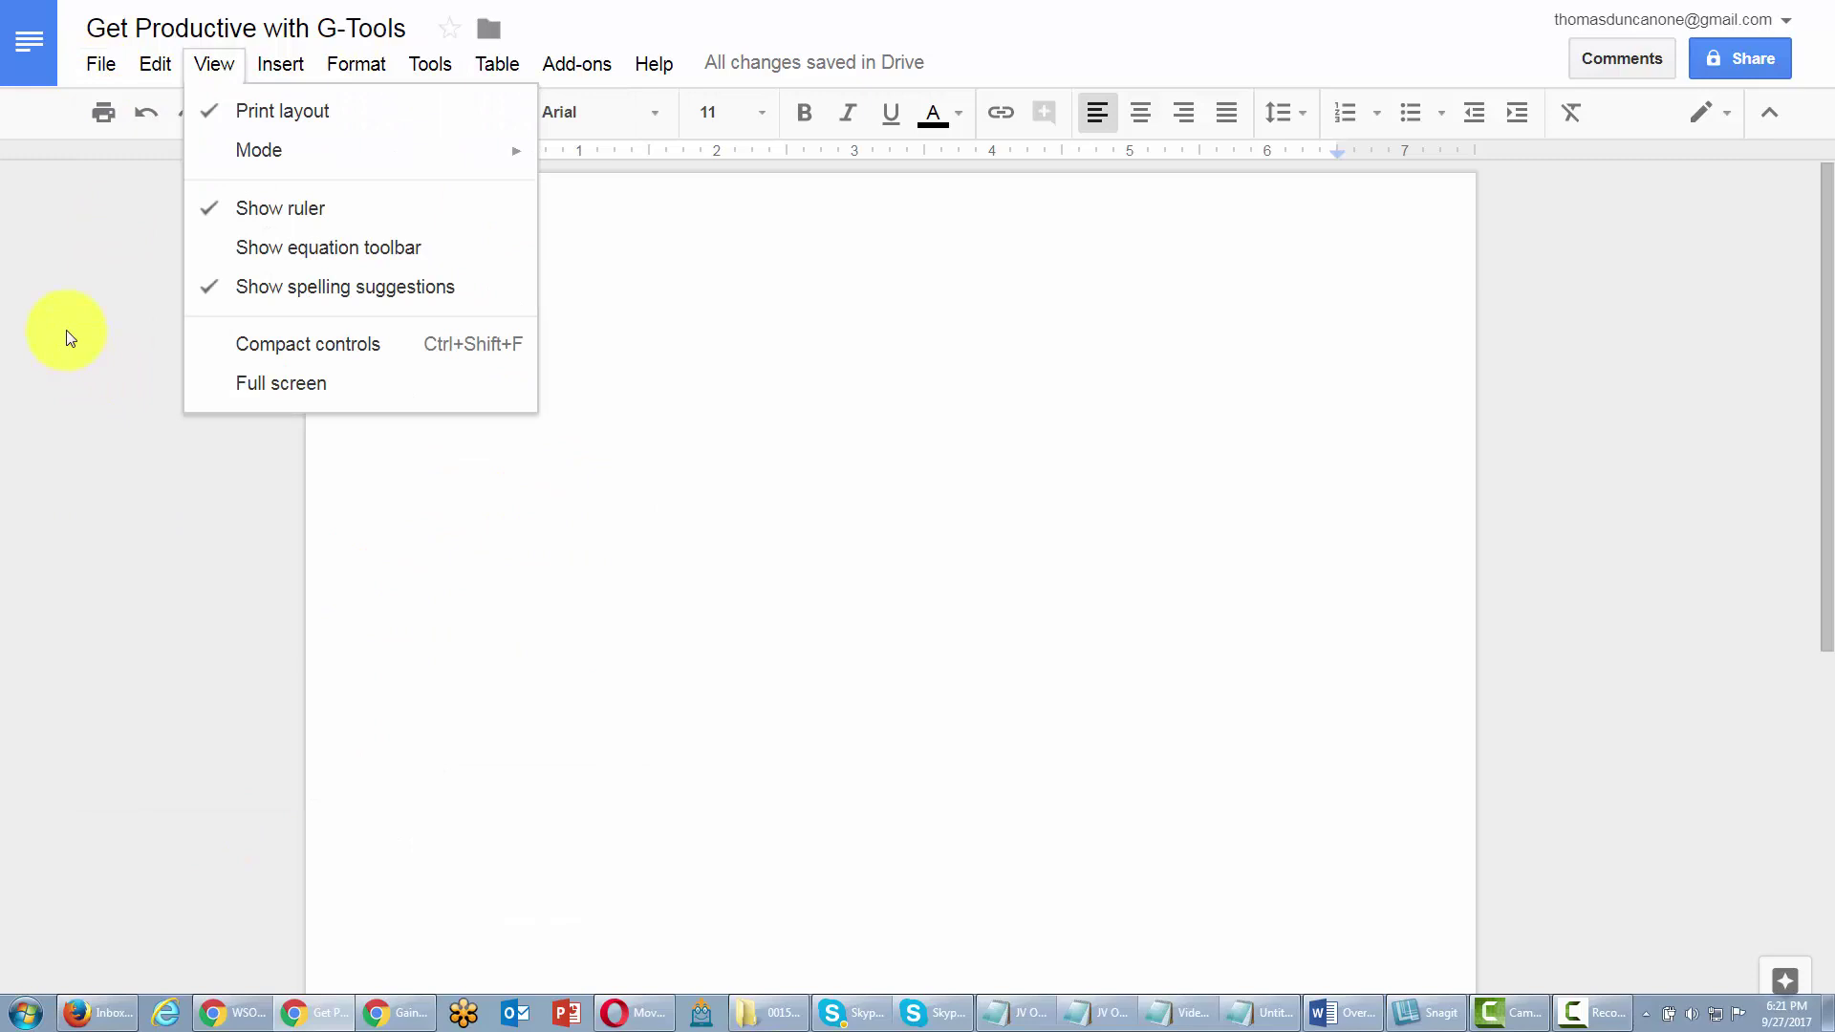
key("Escape")
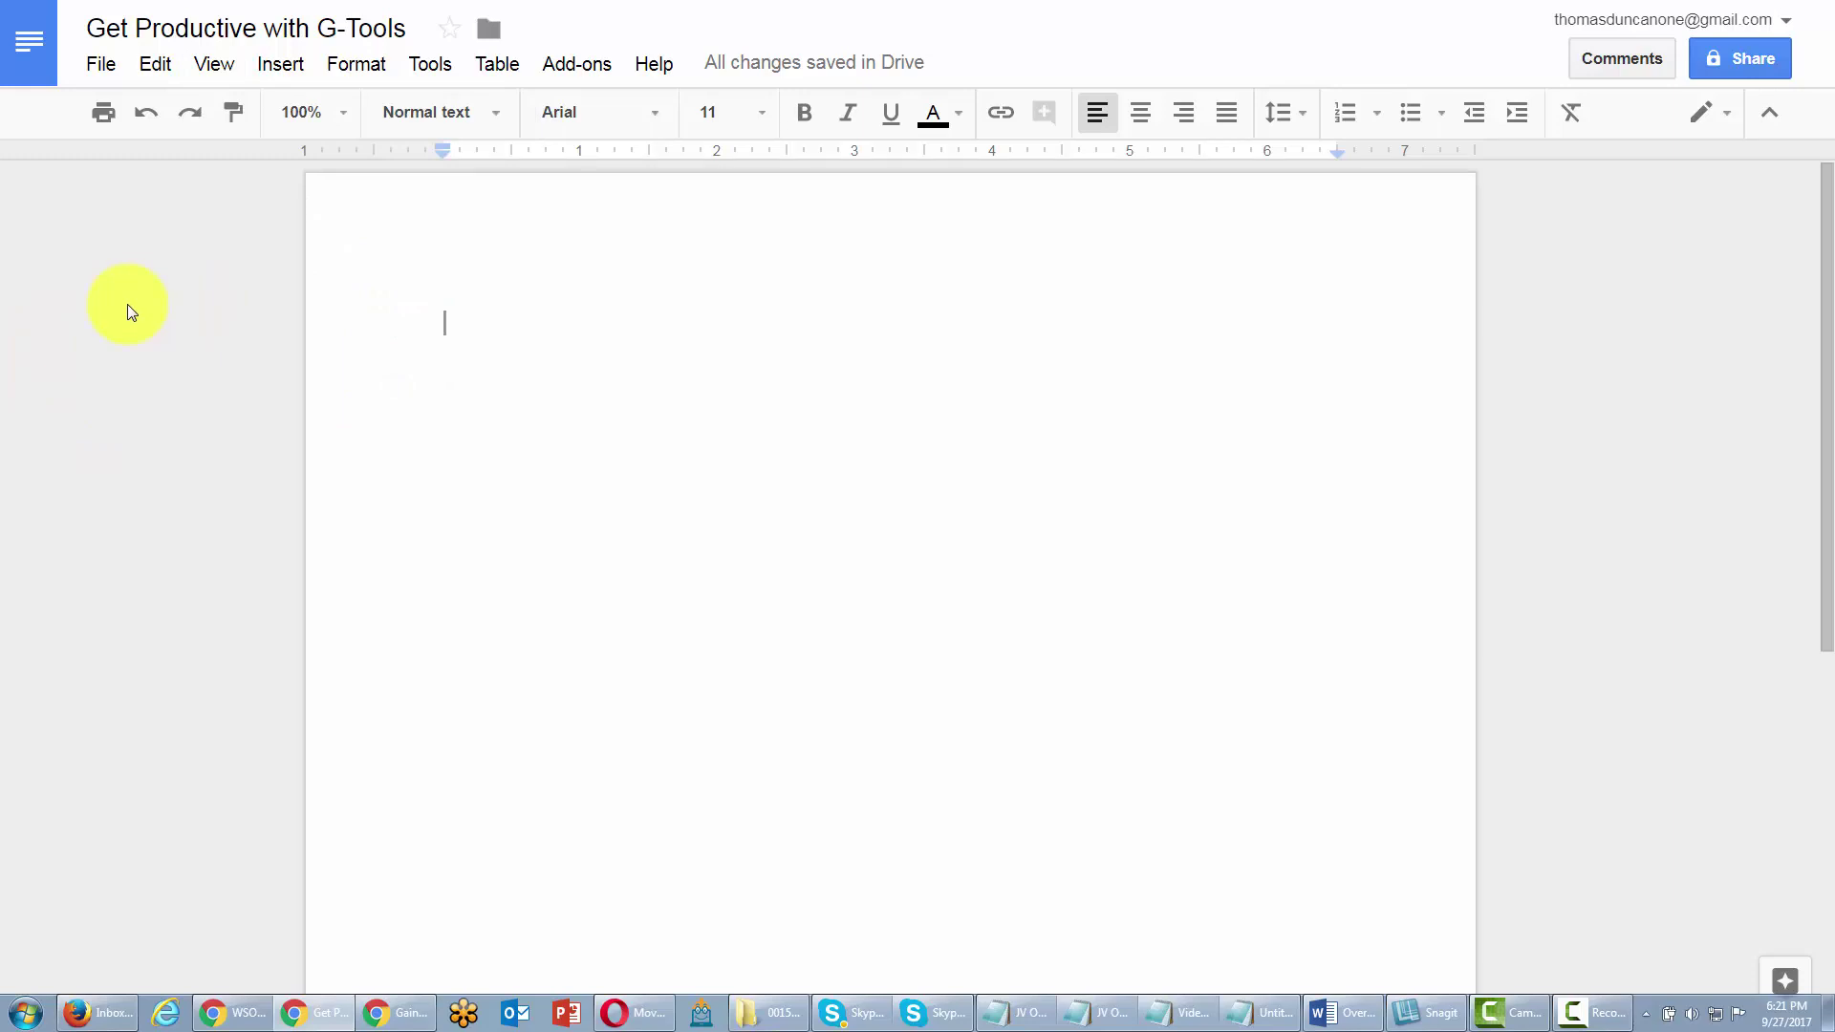
left_click(427, 67)
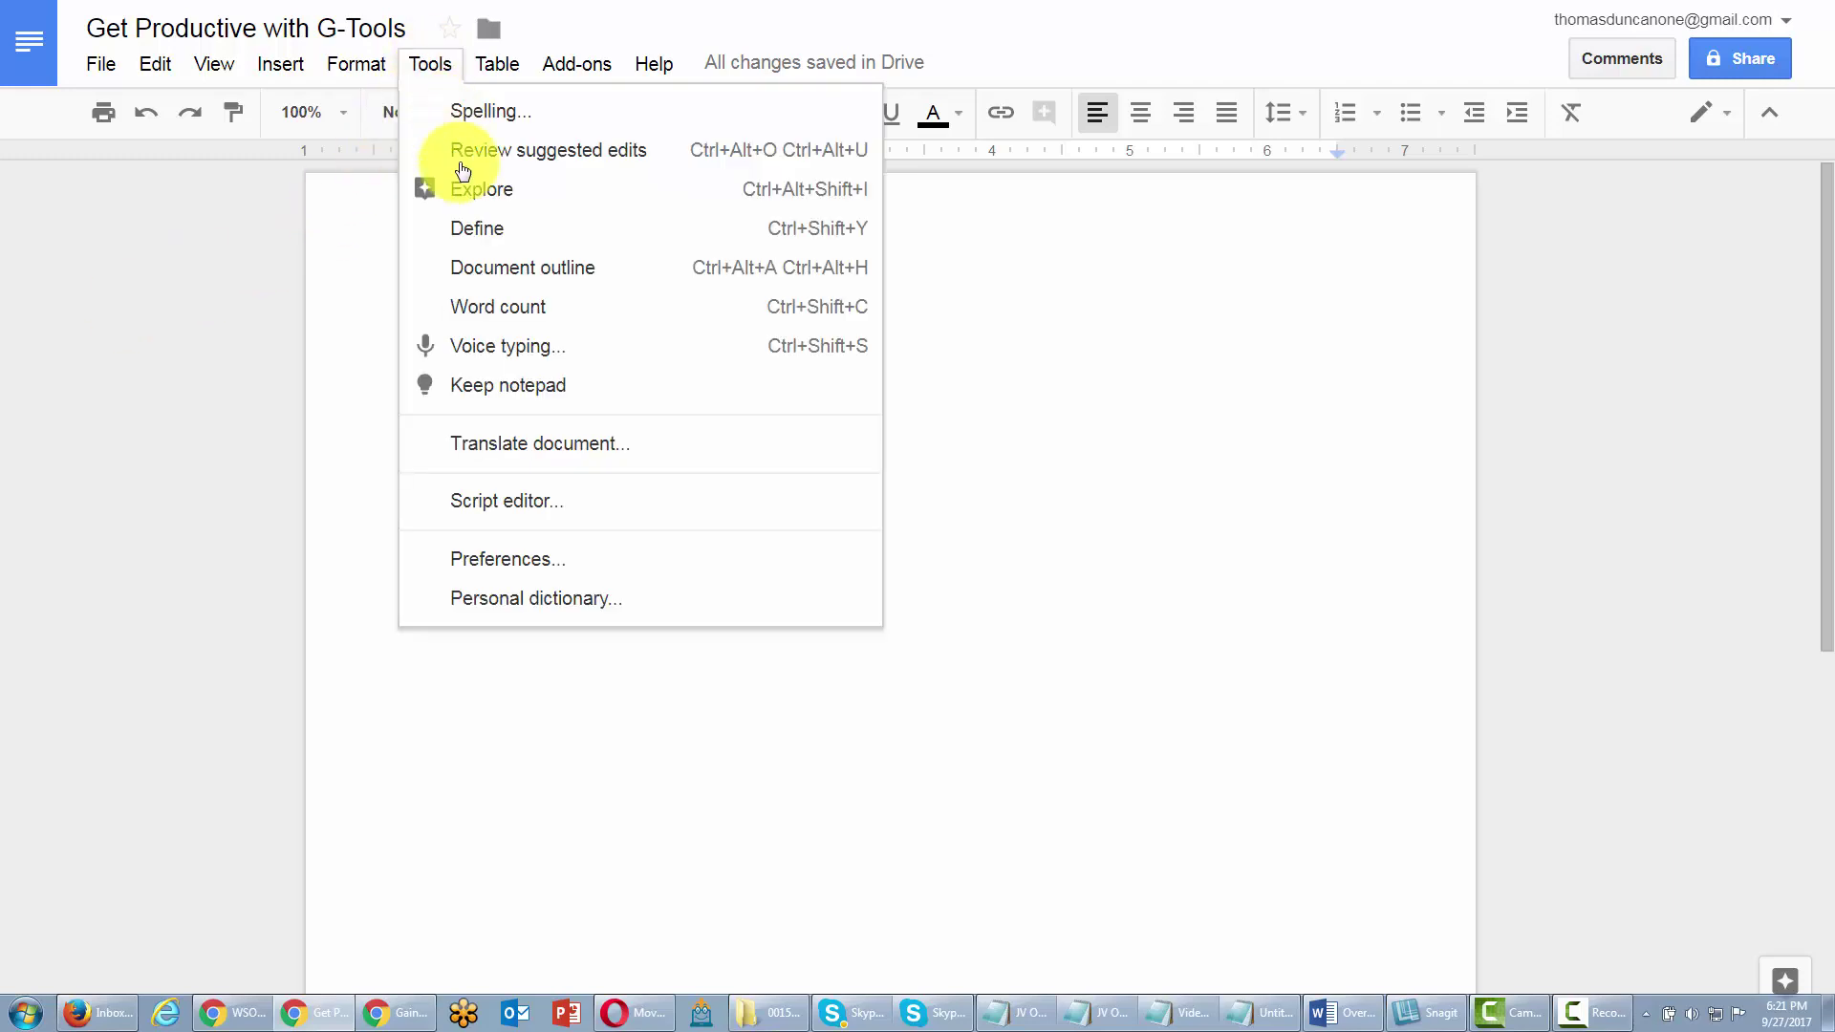
left_click(478, 347)
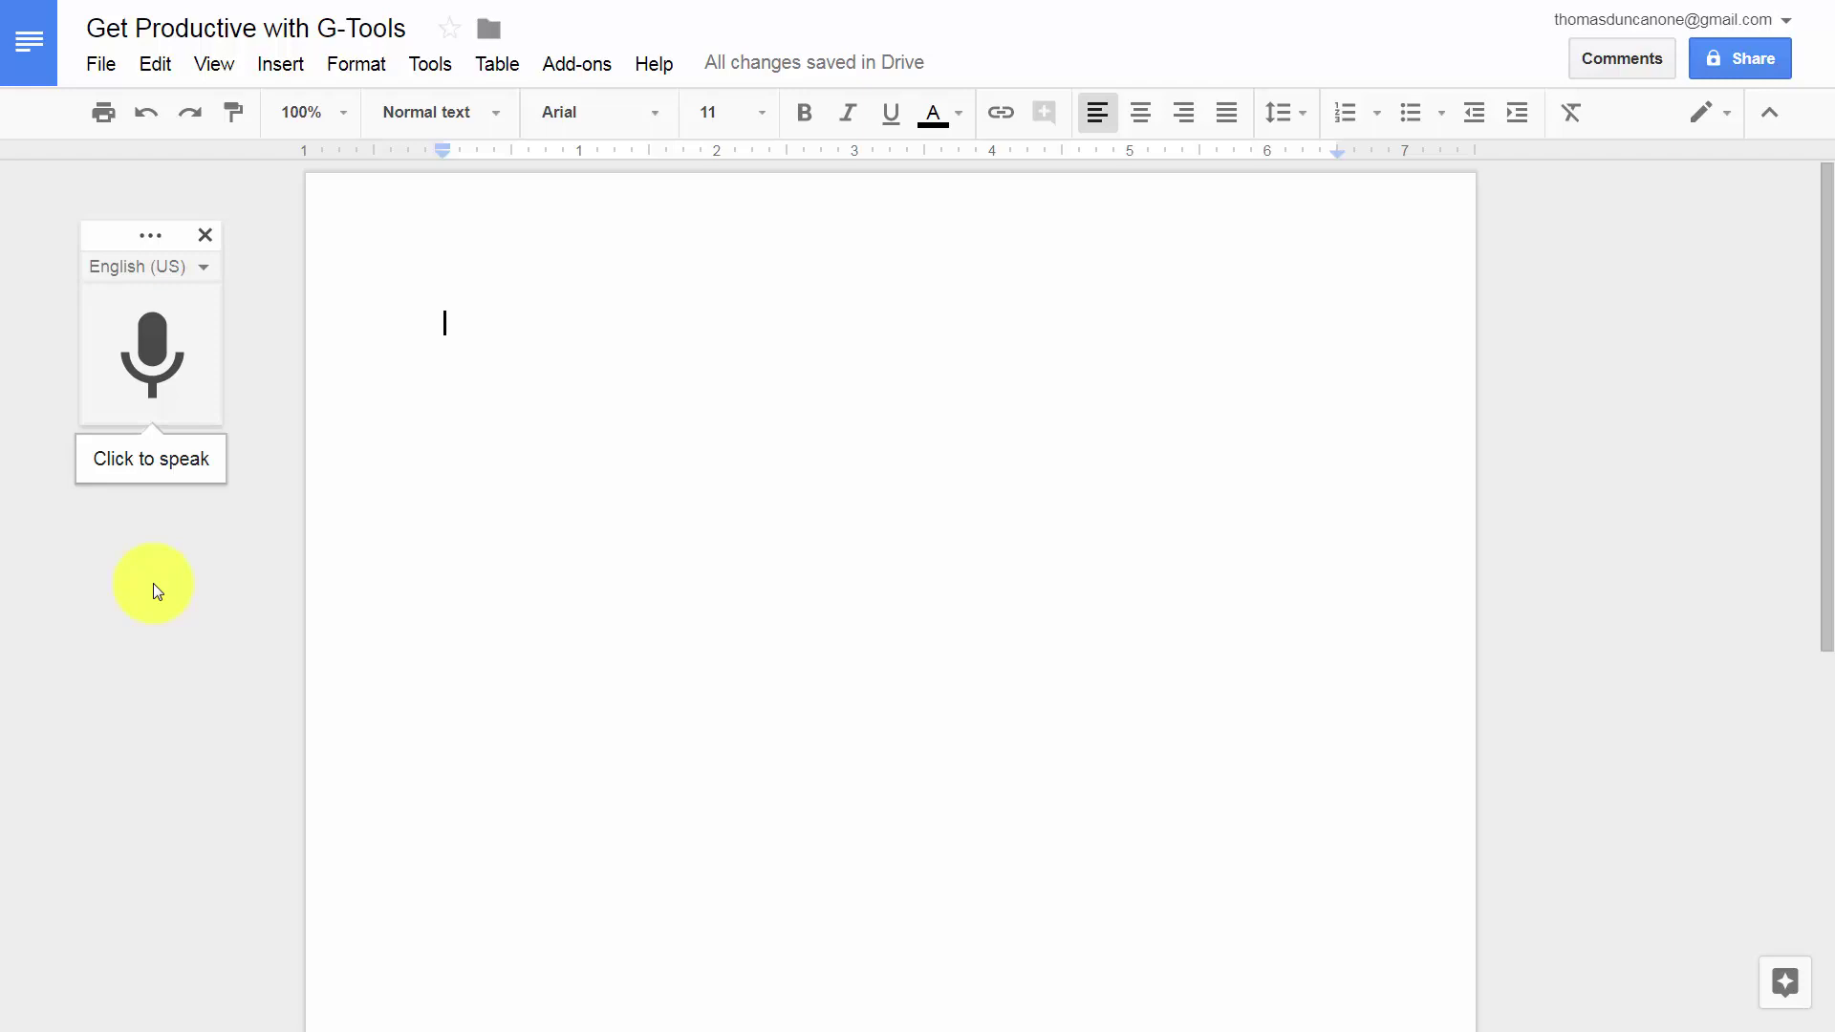
- Exit full screen and check Chrome's Microphone content settings, keeping the Default device
key("F11")
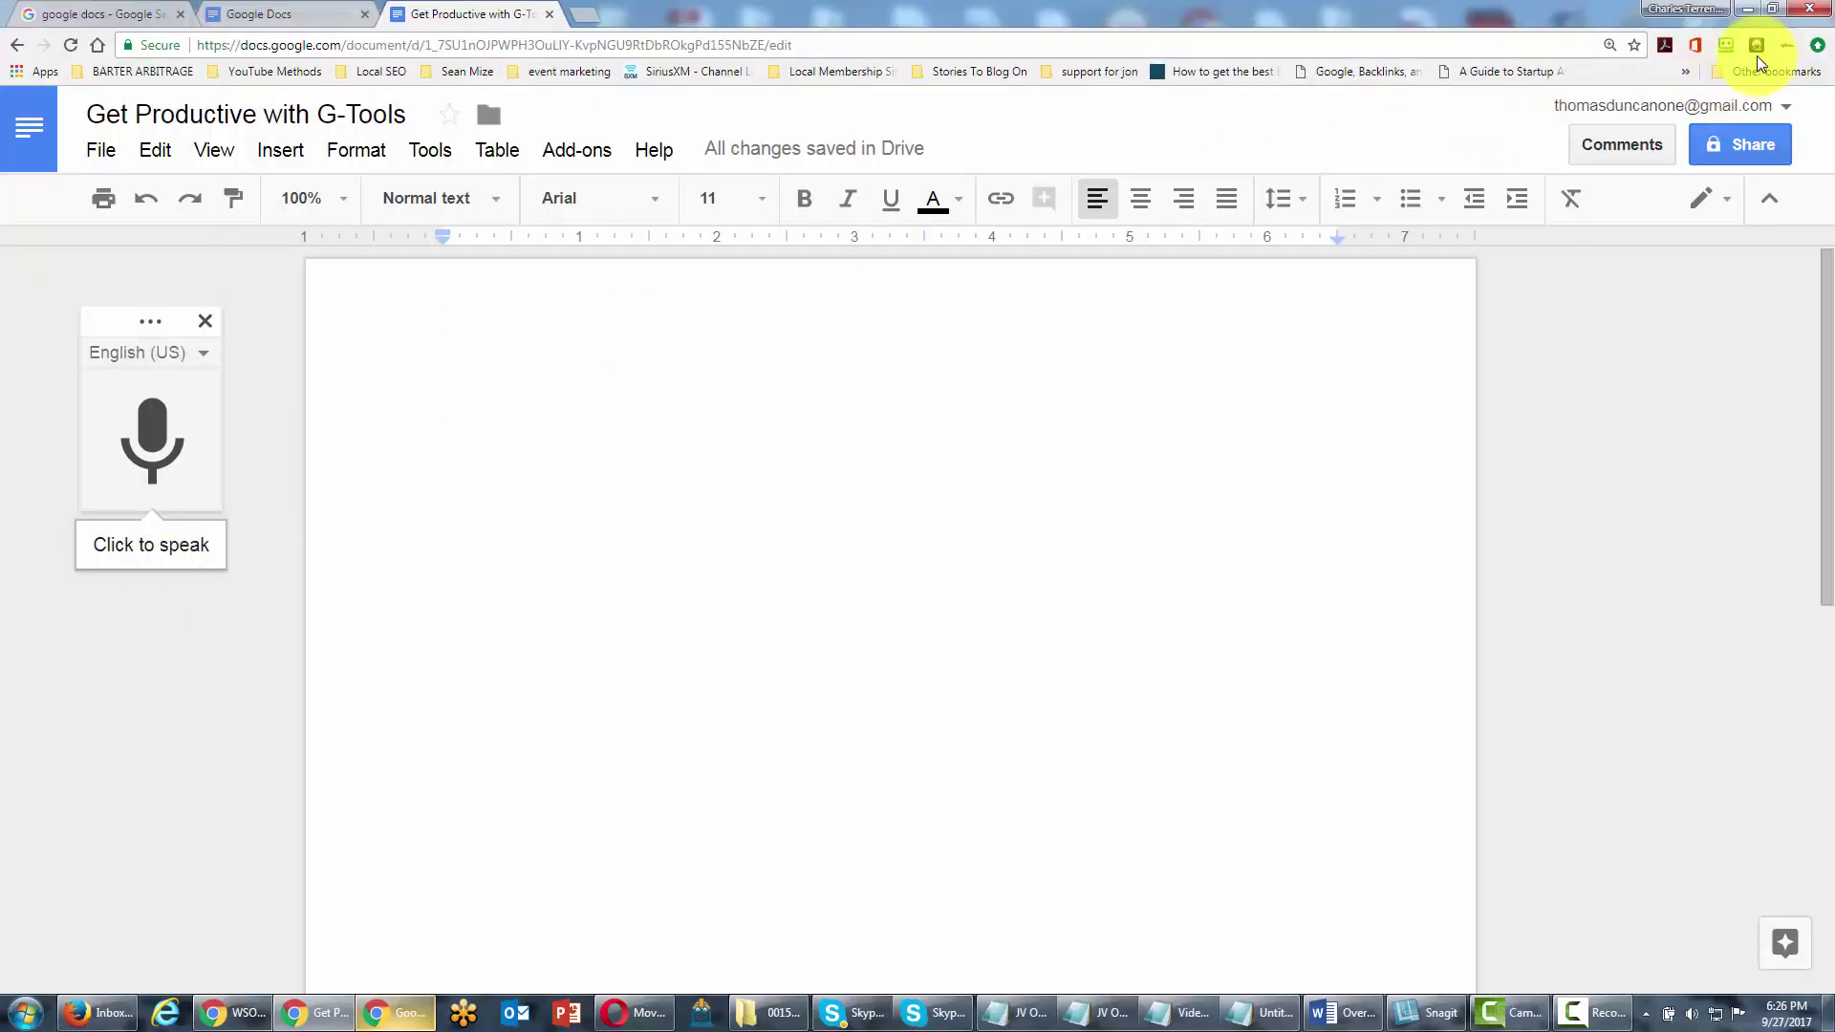
left_click(1816, 48)
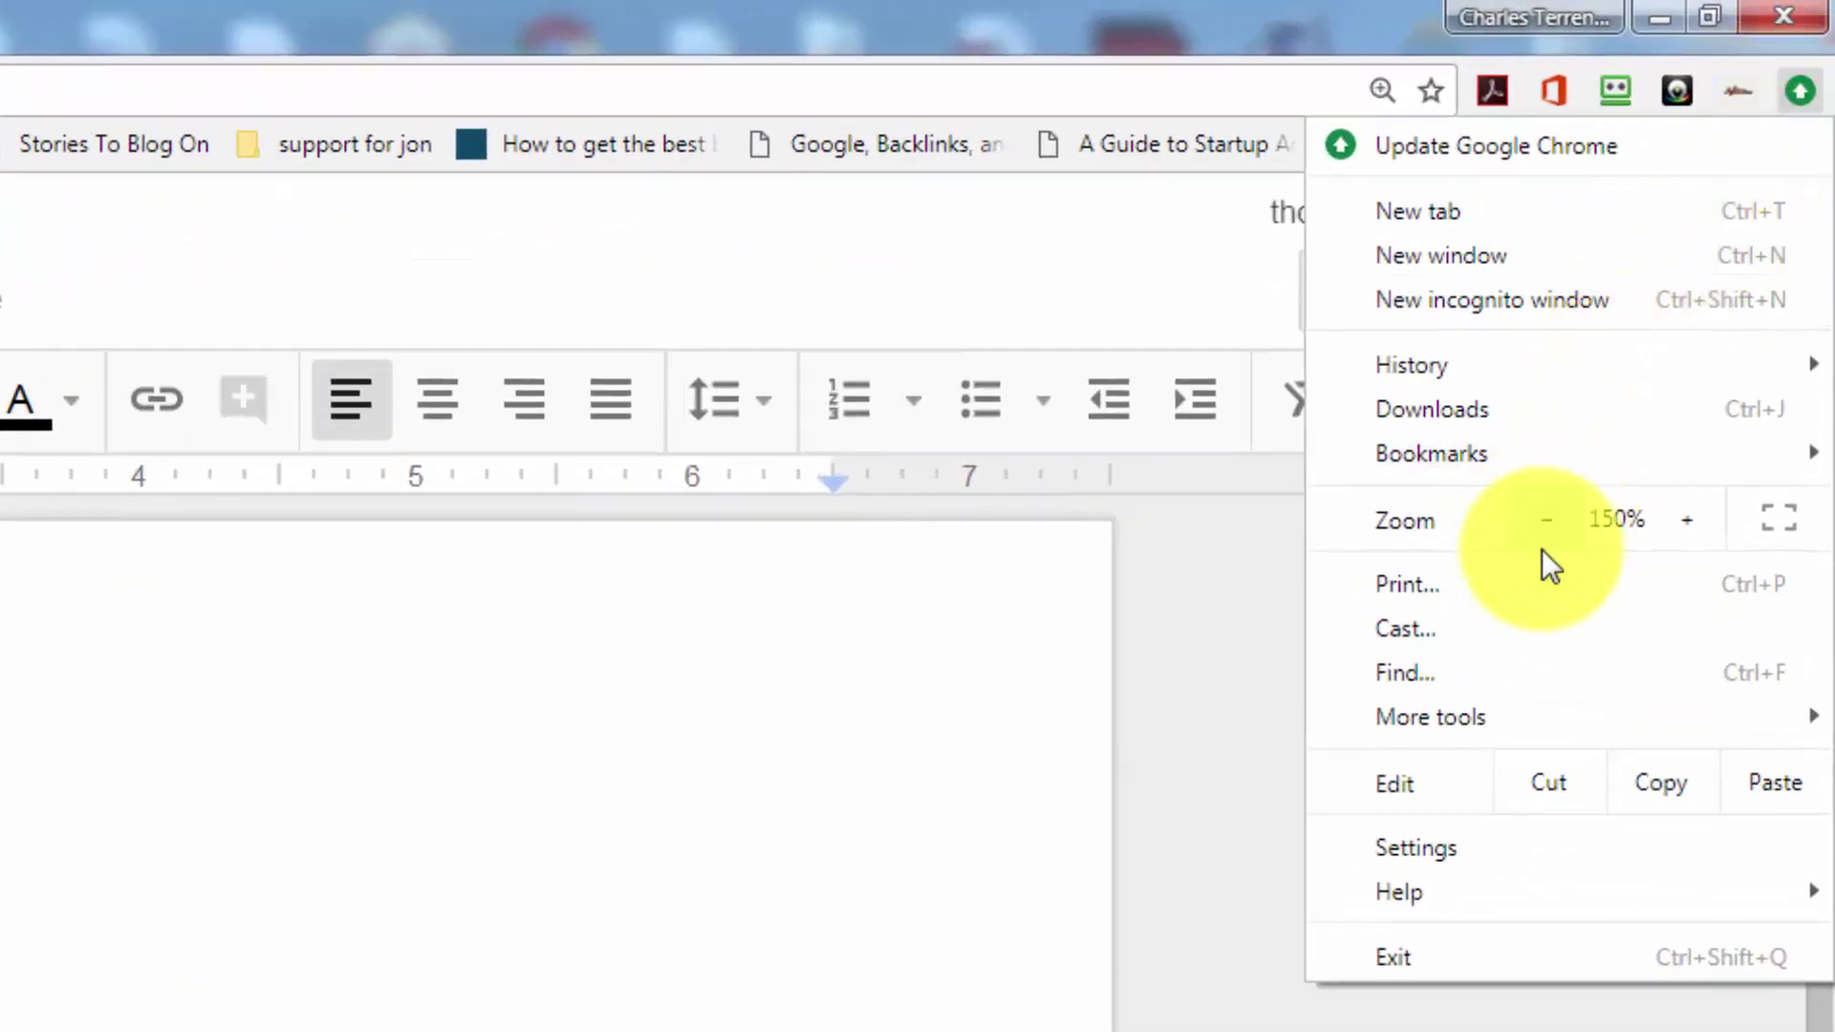
left_click(1424, 845)
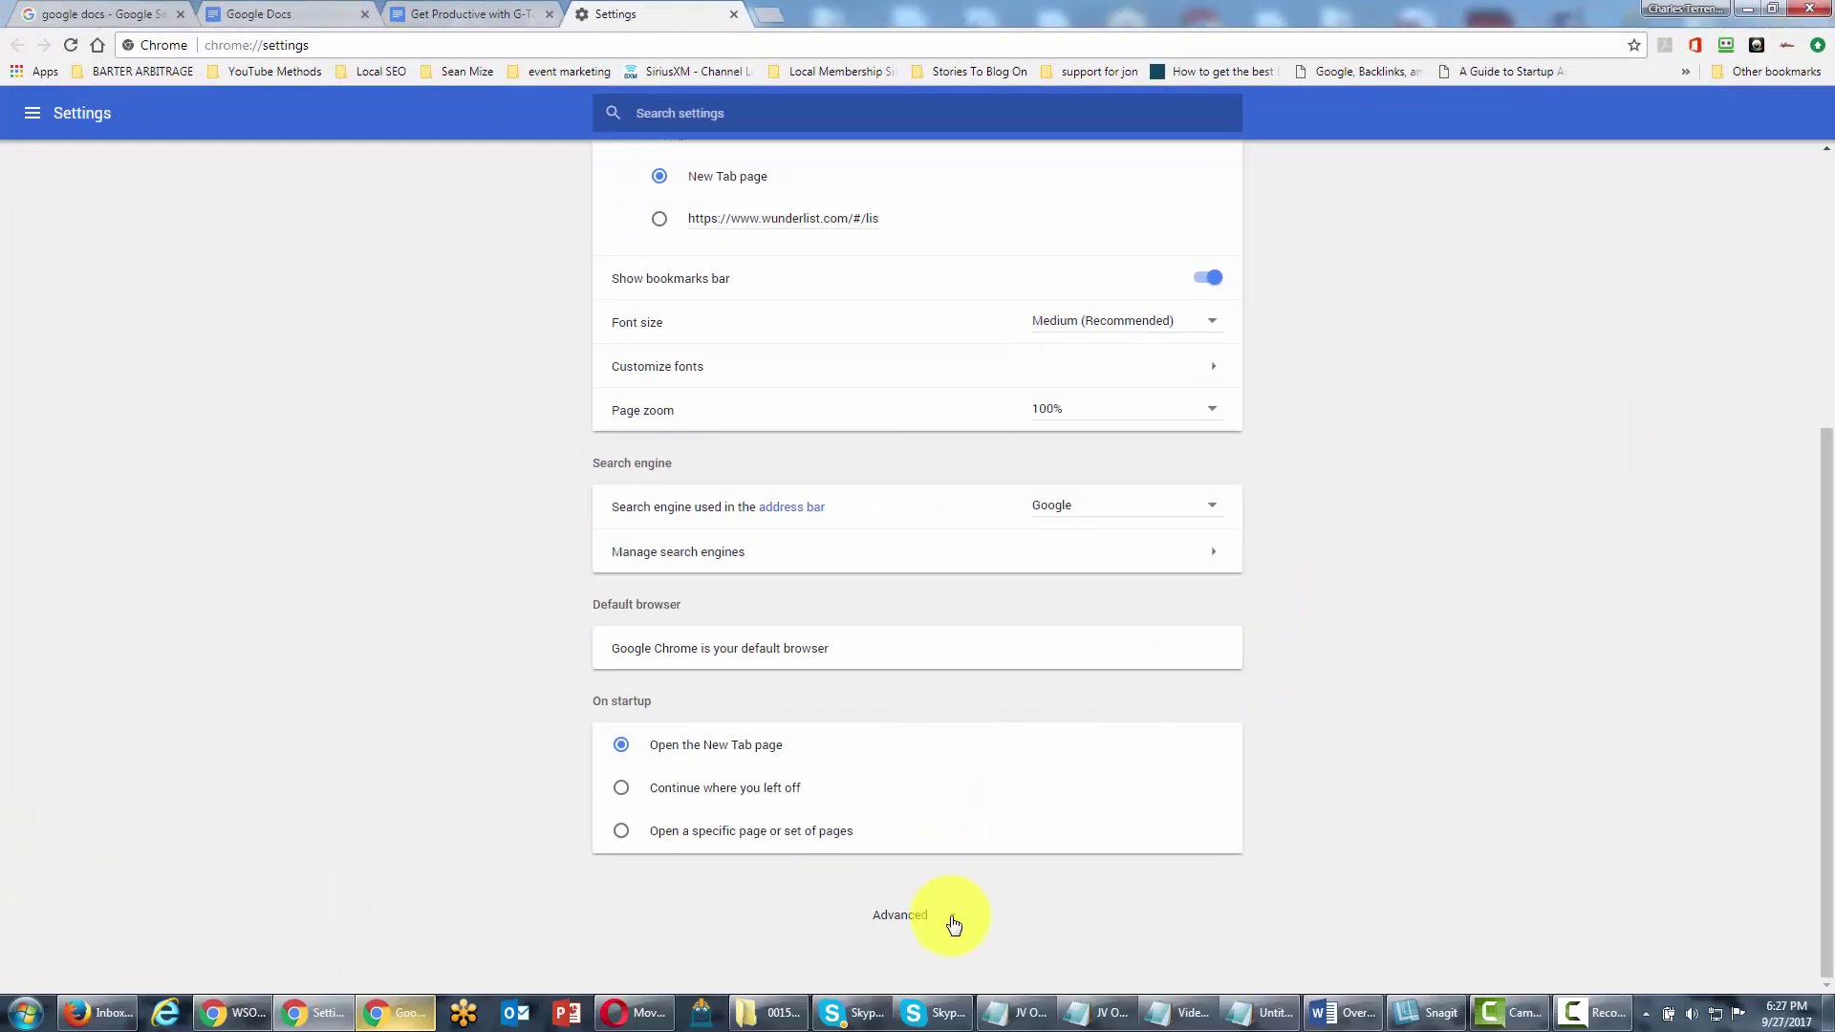
left_click(953, 923)
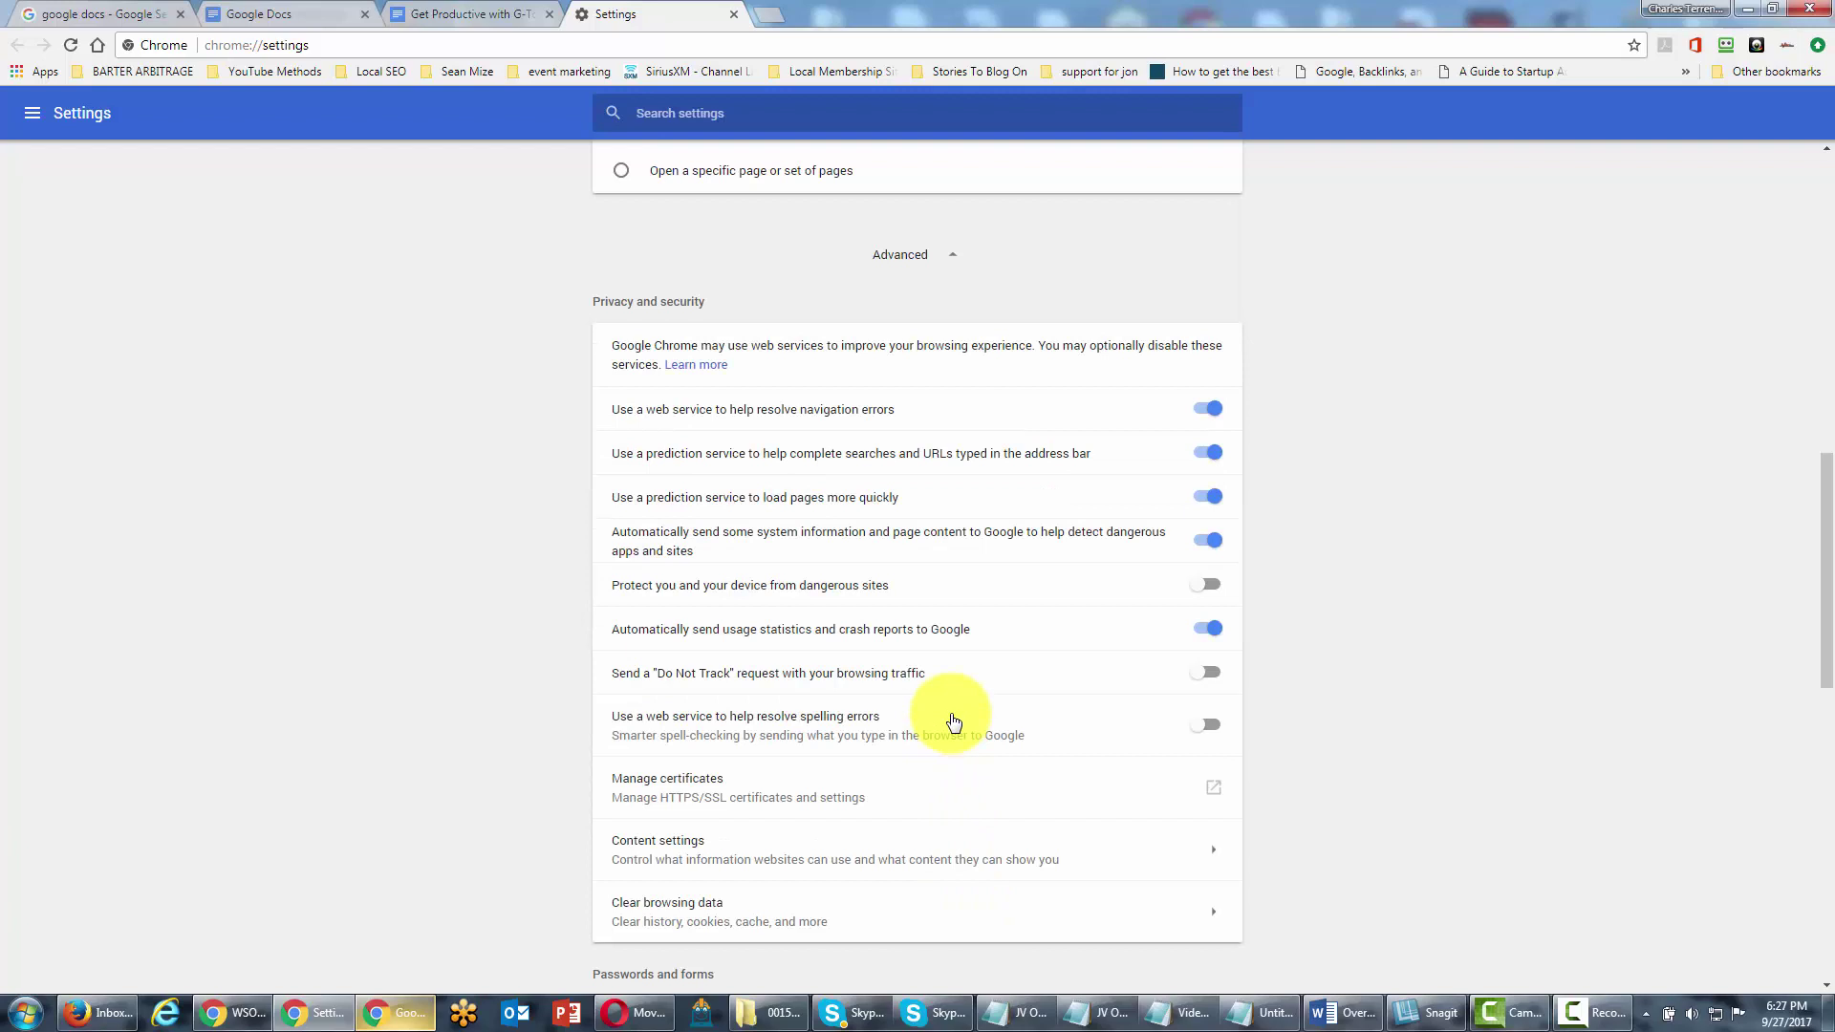
scroll(952, 722, "down", 2)
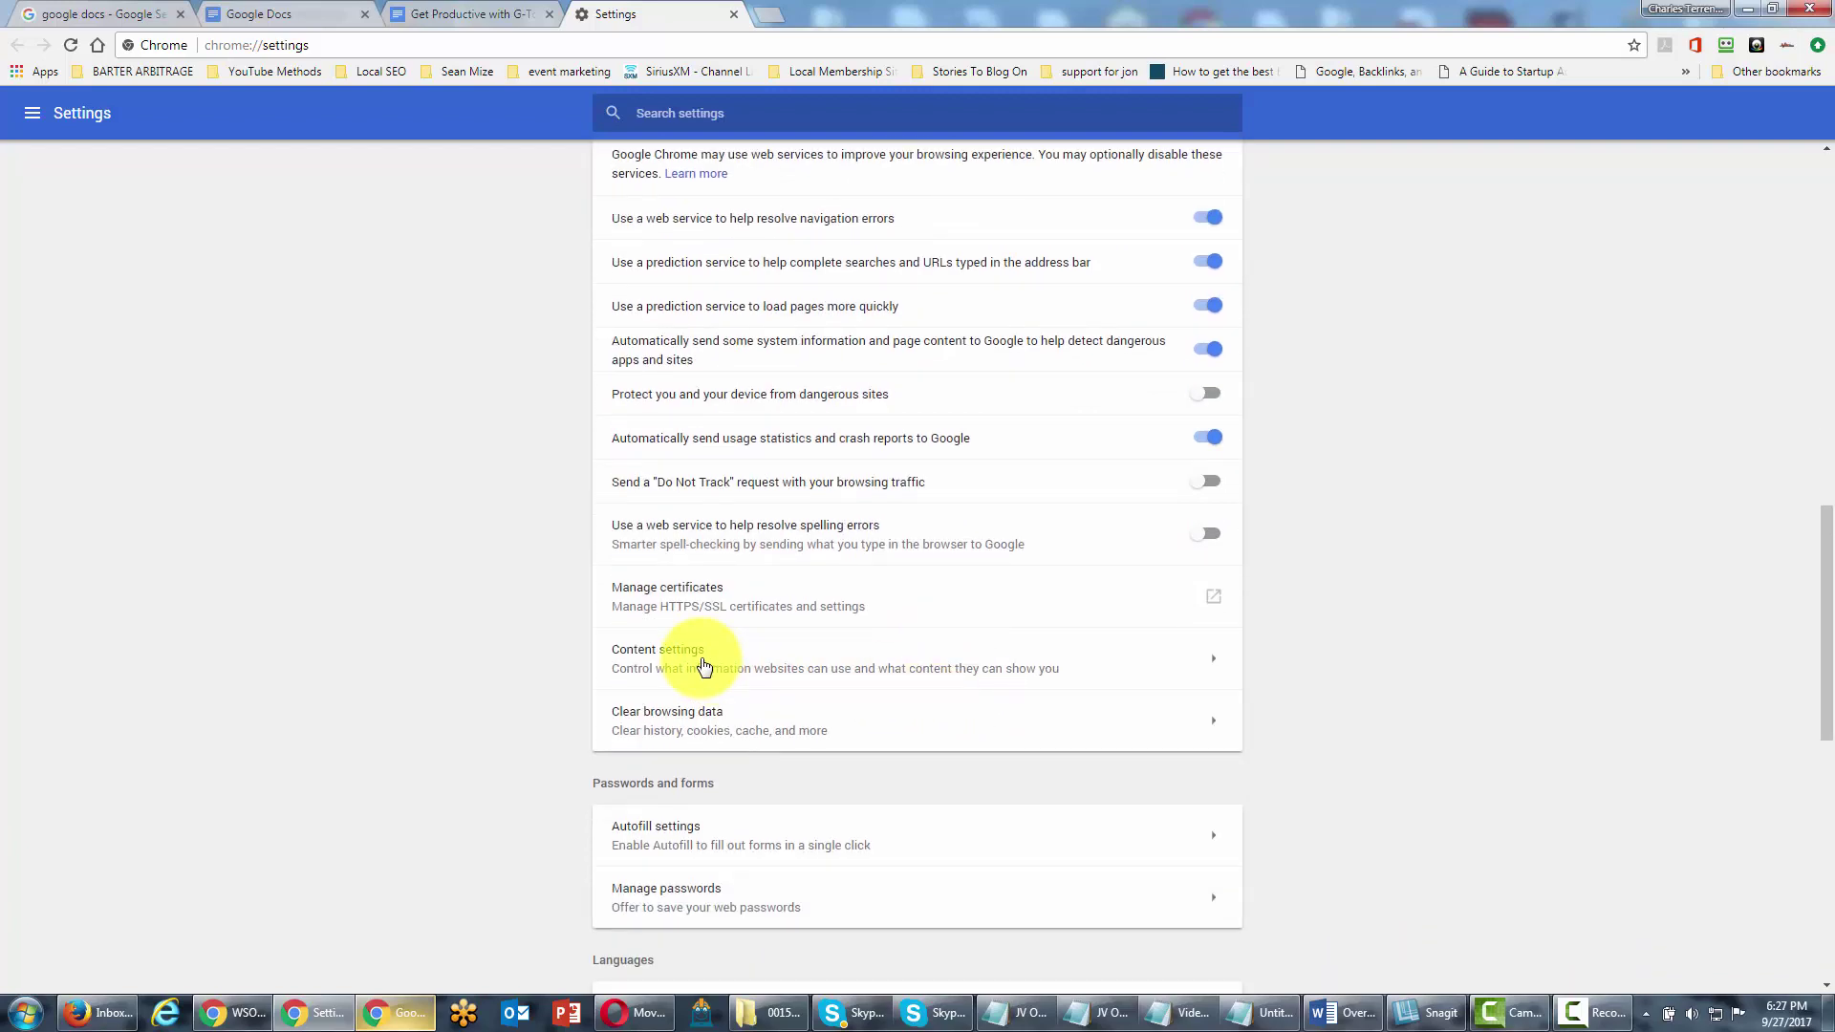
left_click(705, 666)
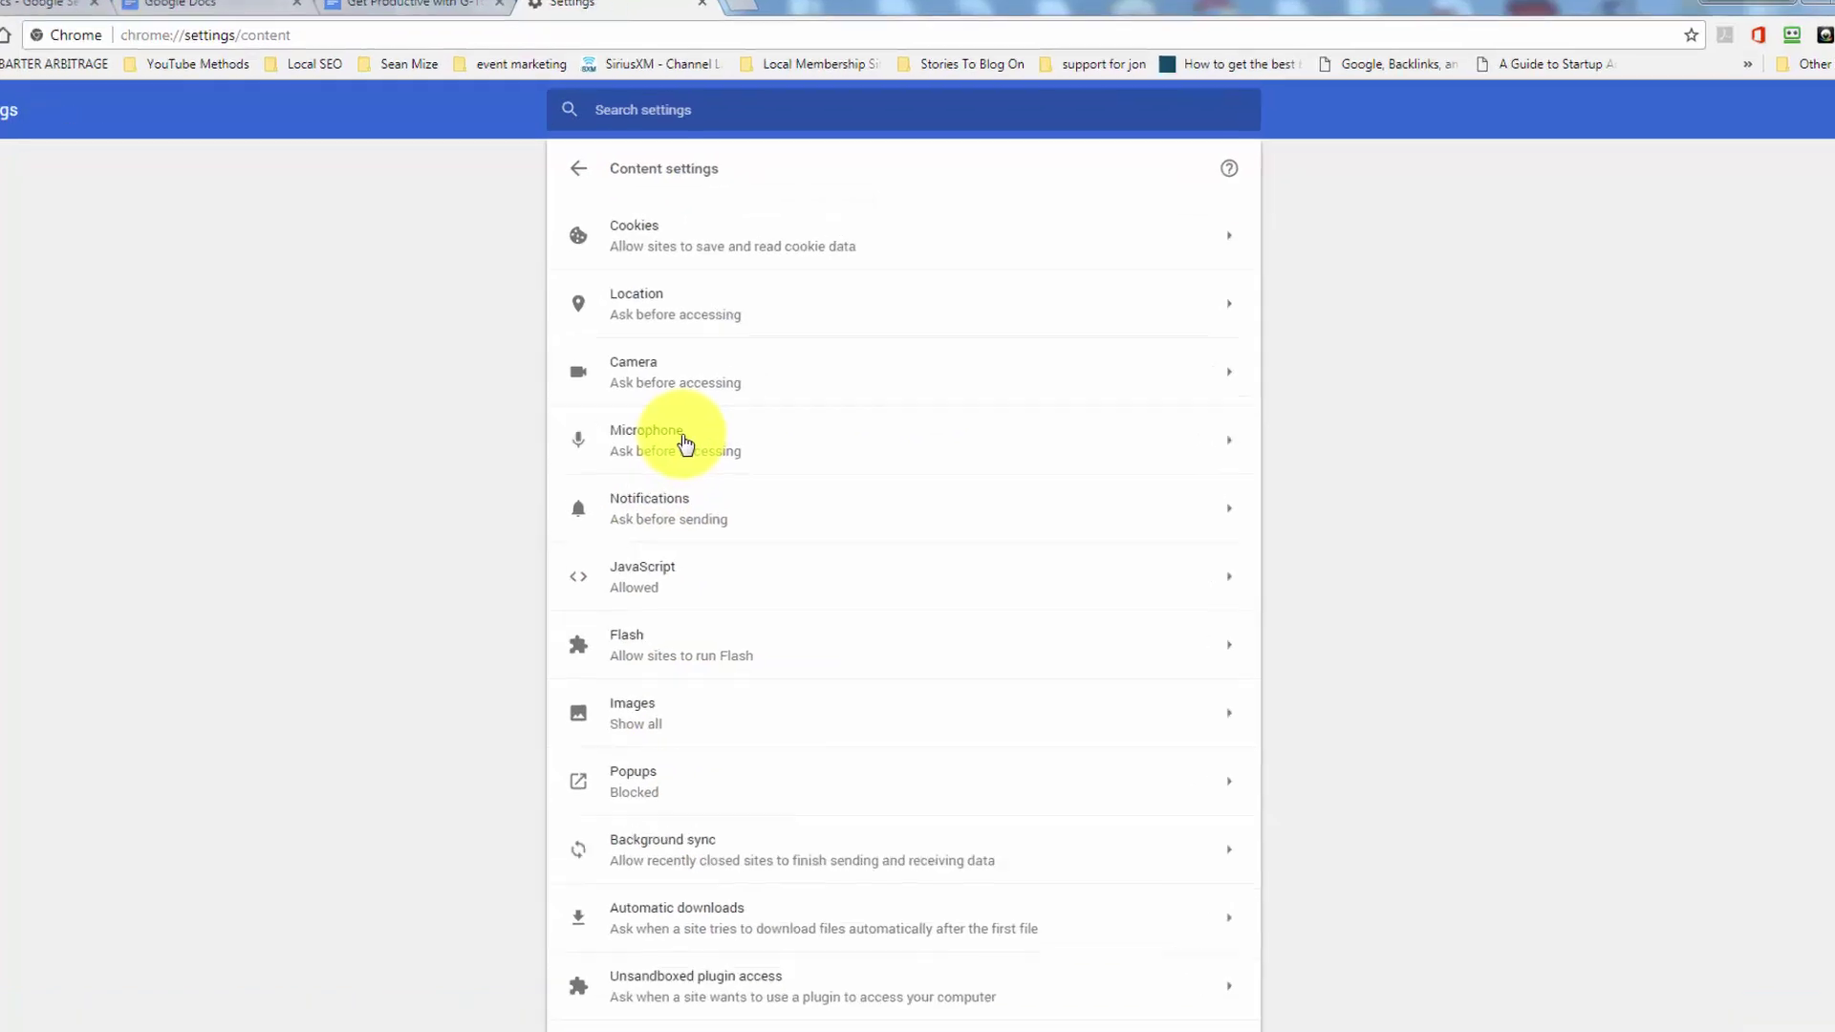
left_click(718, 413)
left_click(801, 216)
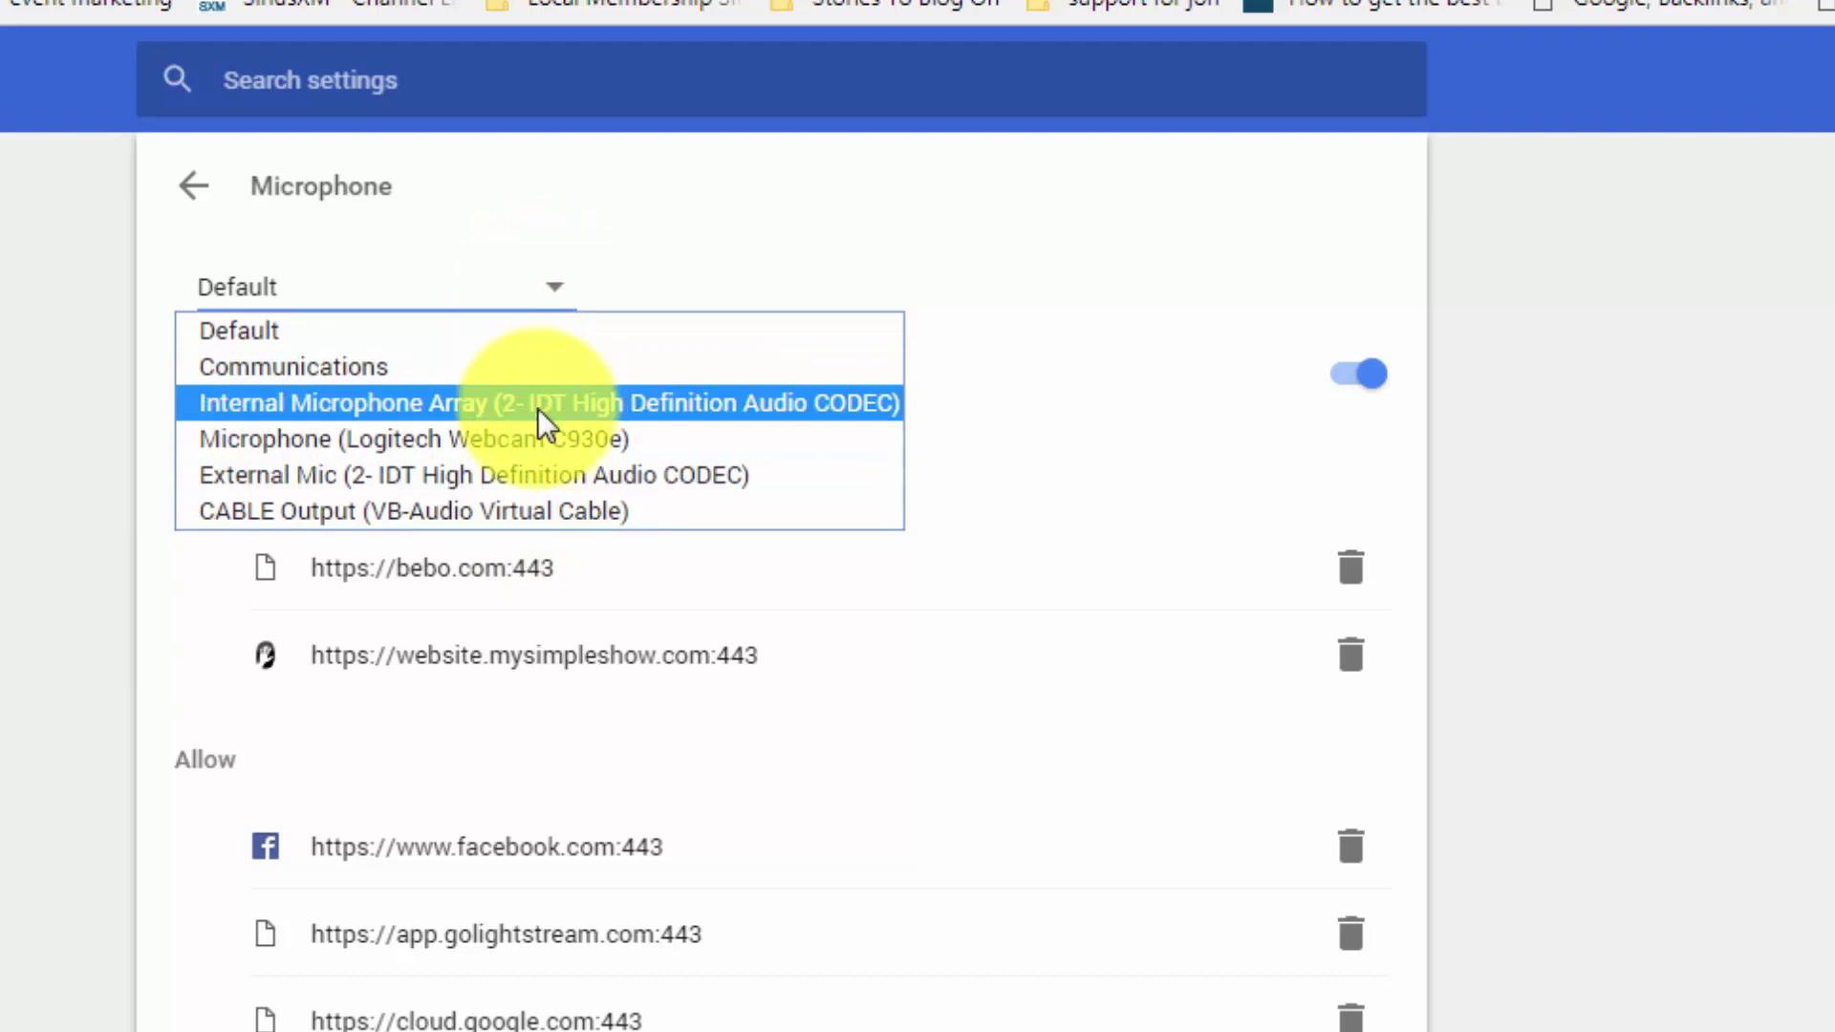
left_click(524, 331)
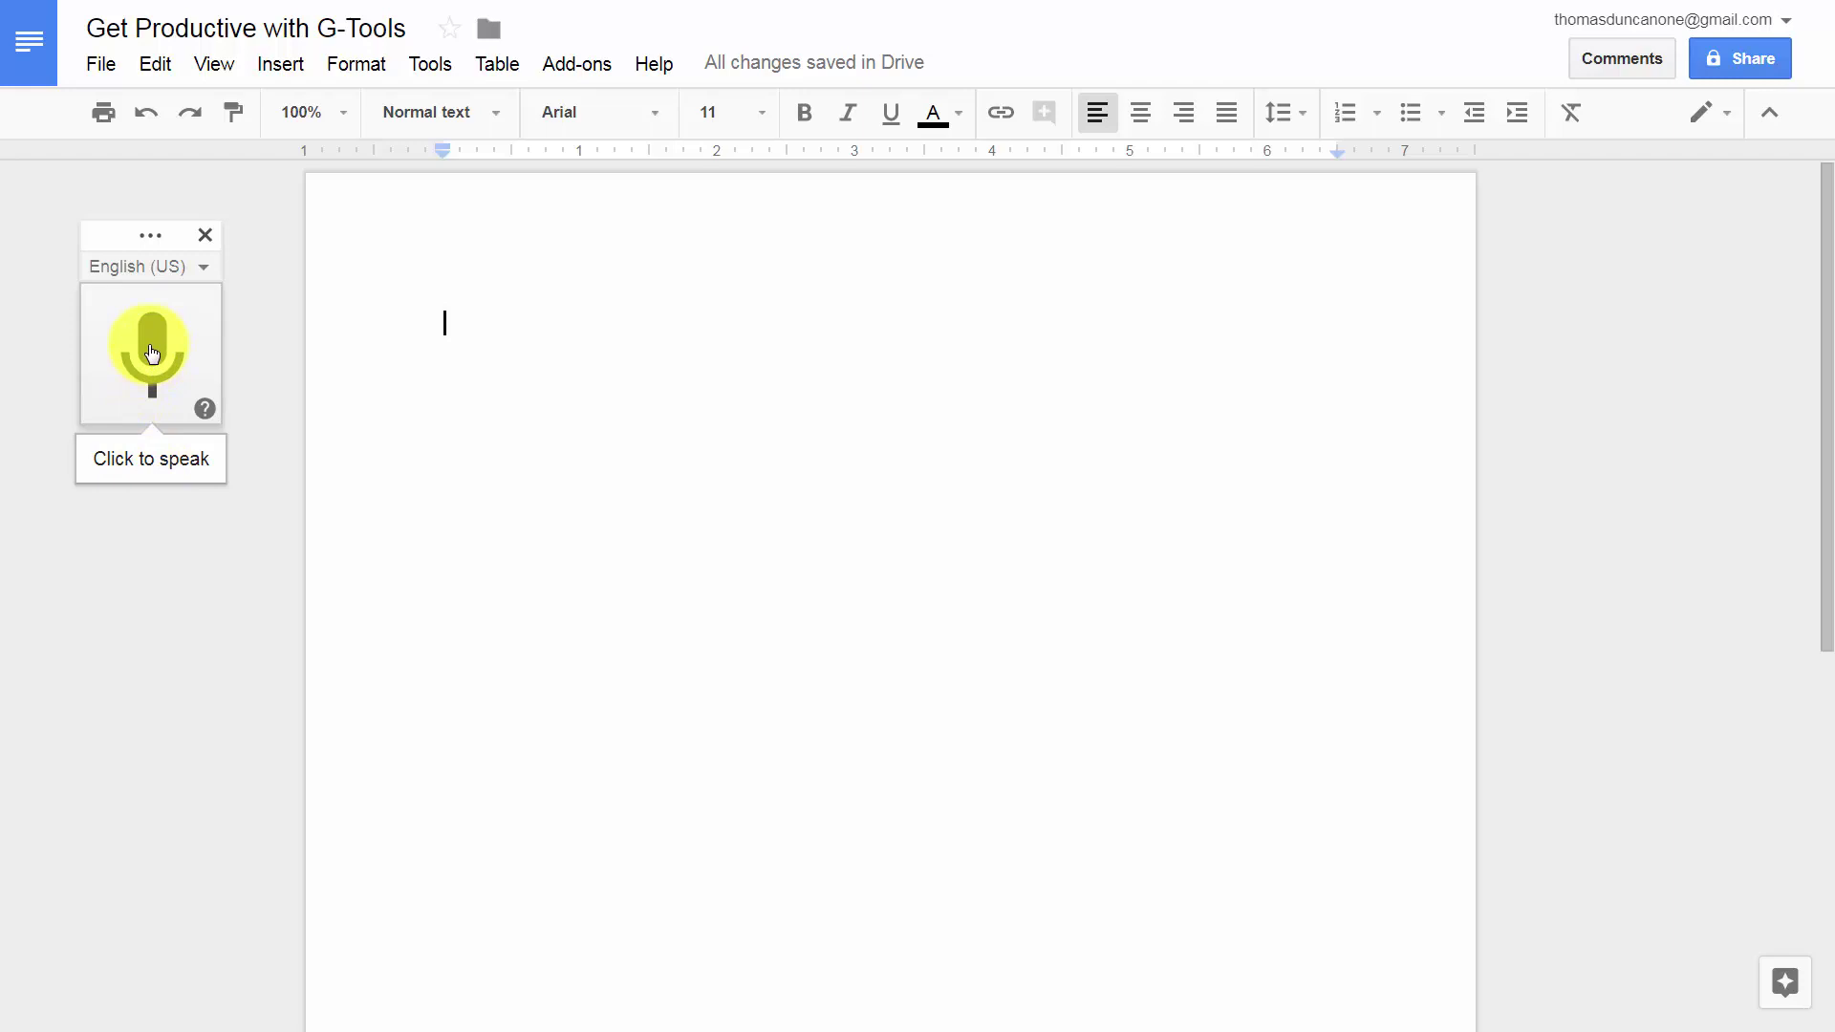
- Dictate two lines about Google Docs voice typing, ending 'In order to indicate.'
left_click(151, 353)
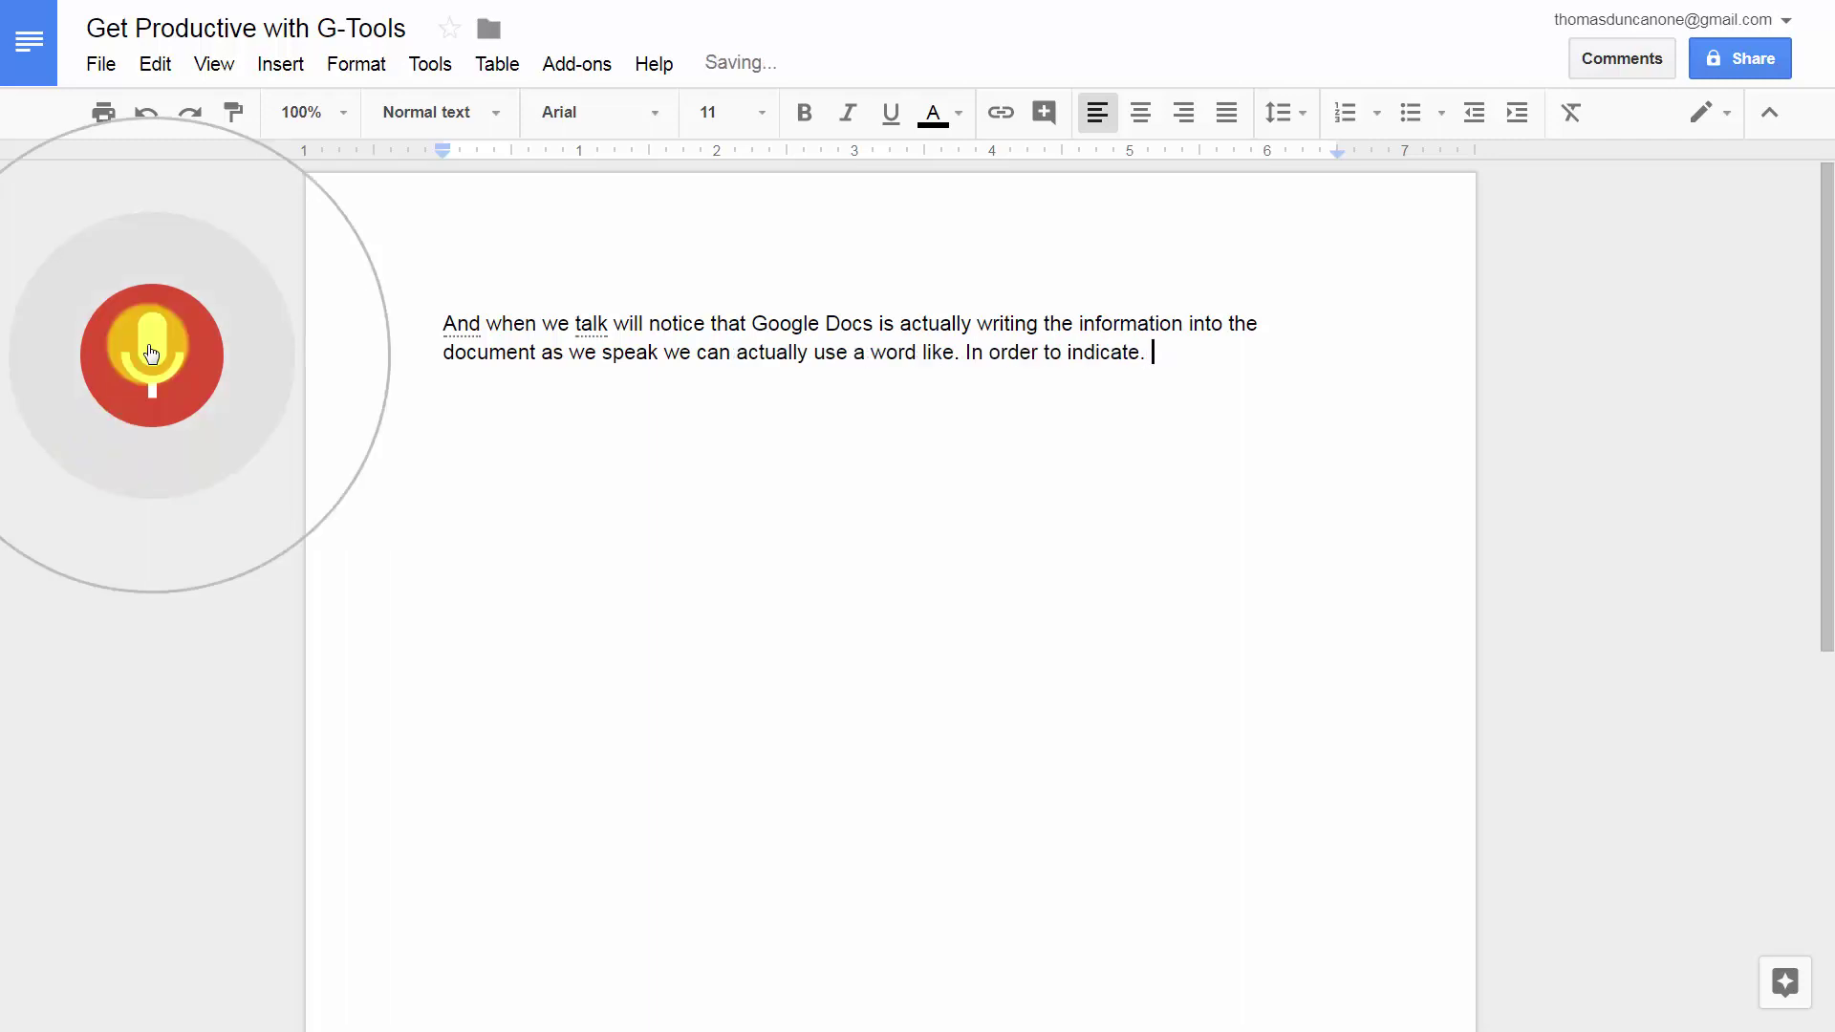
left_click(151, 354)
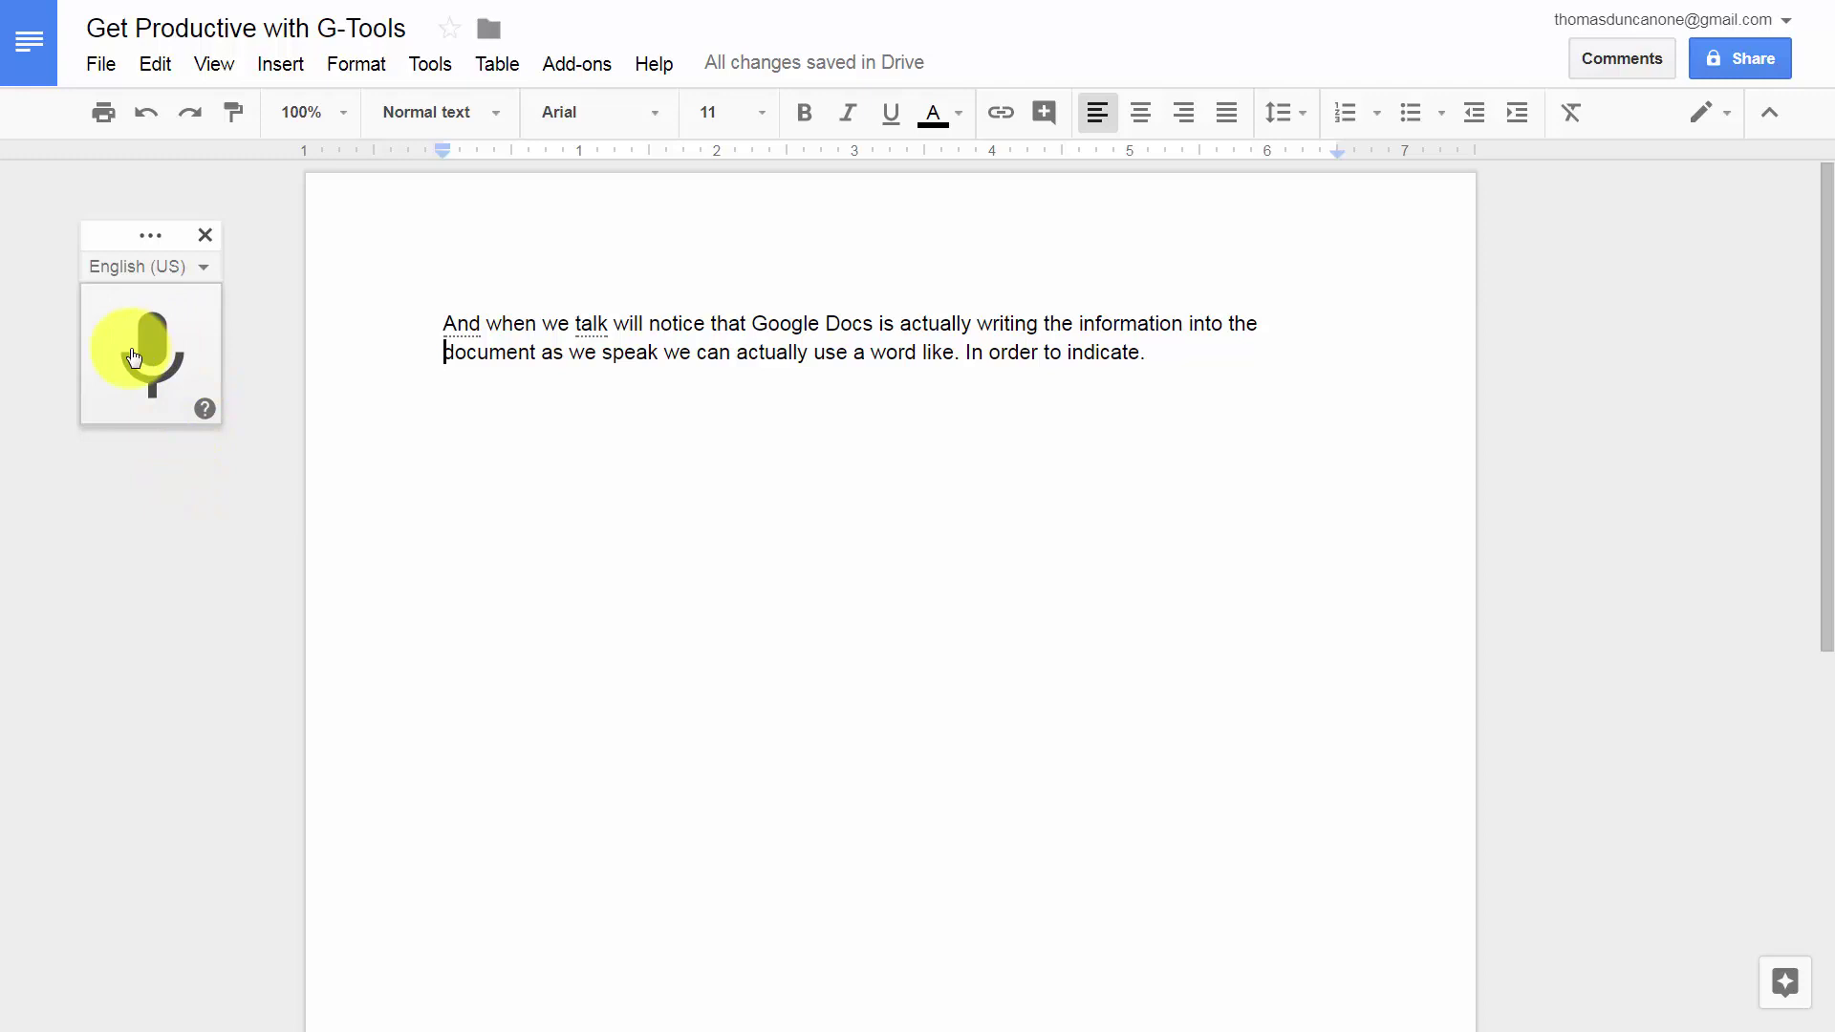
- Open voice typing help and expand 'Edit your document' to list Copy, Cut, Paste, Delete commands
left_click(208, 418)
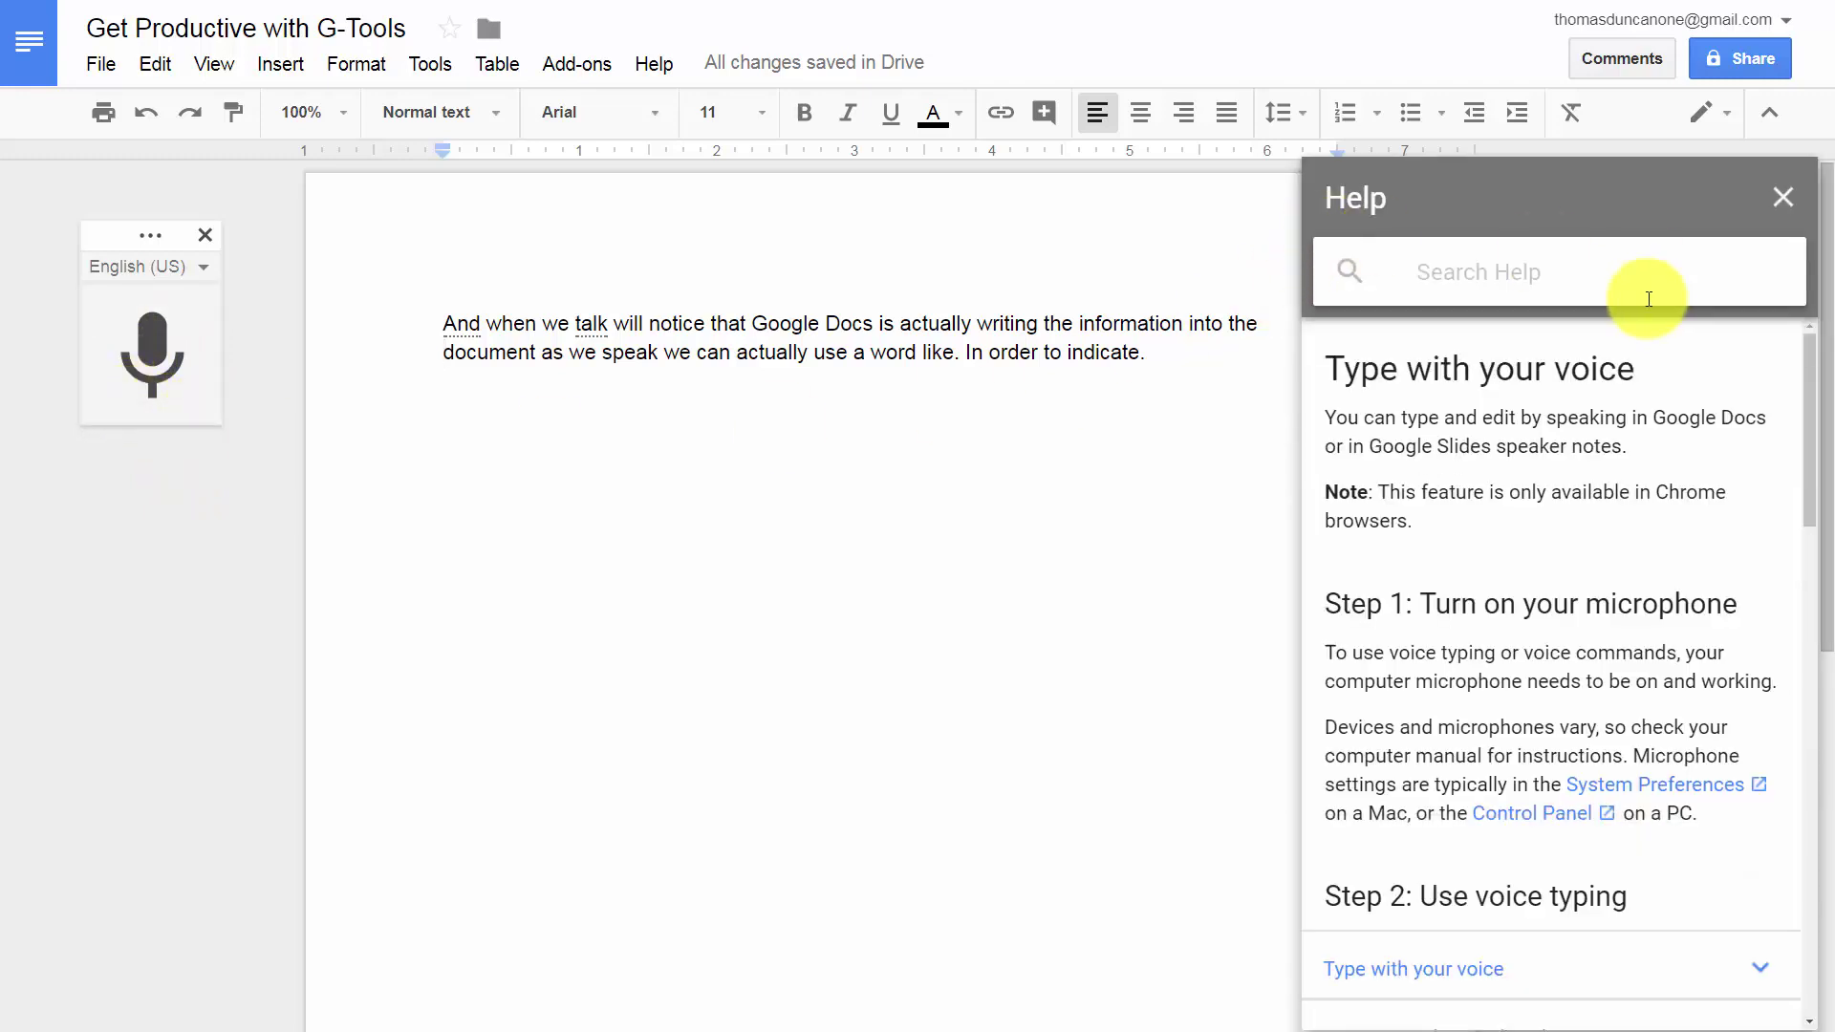
scroll(1623, 354, "down", 3)
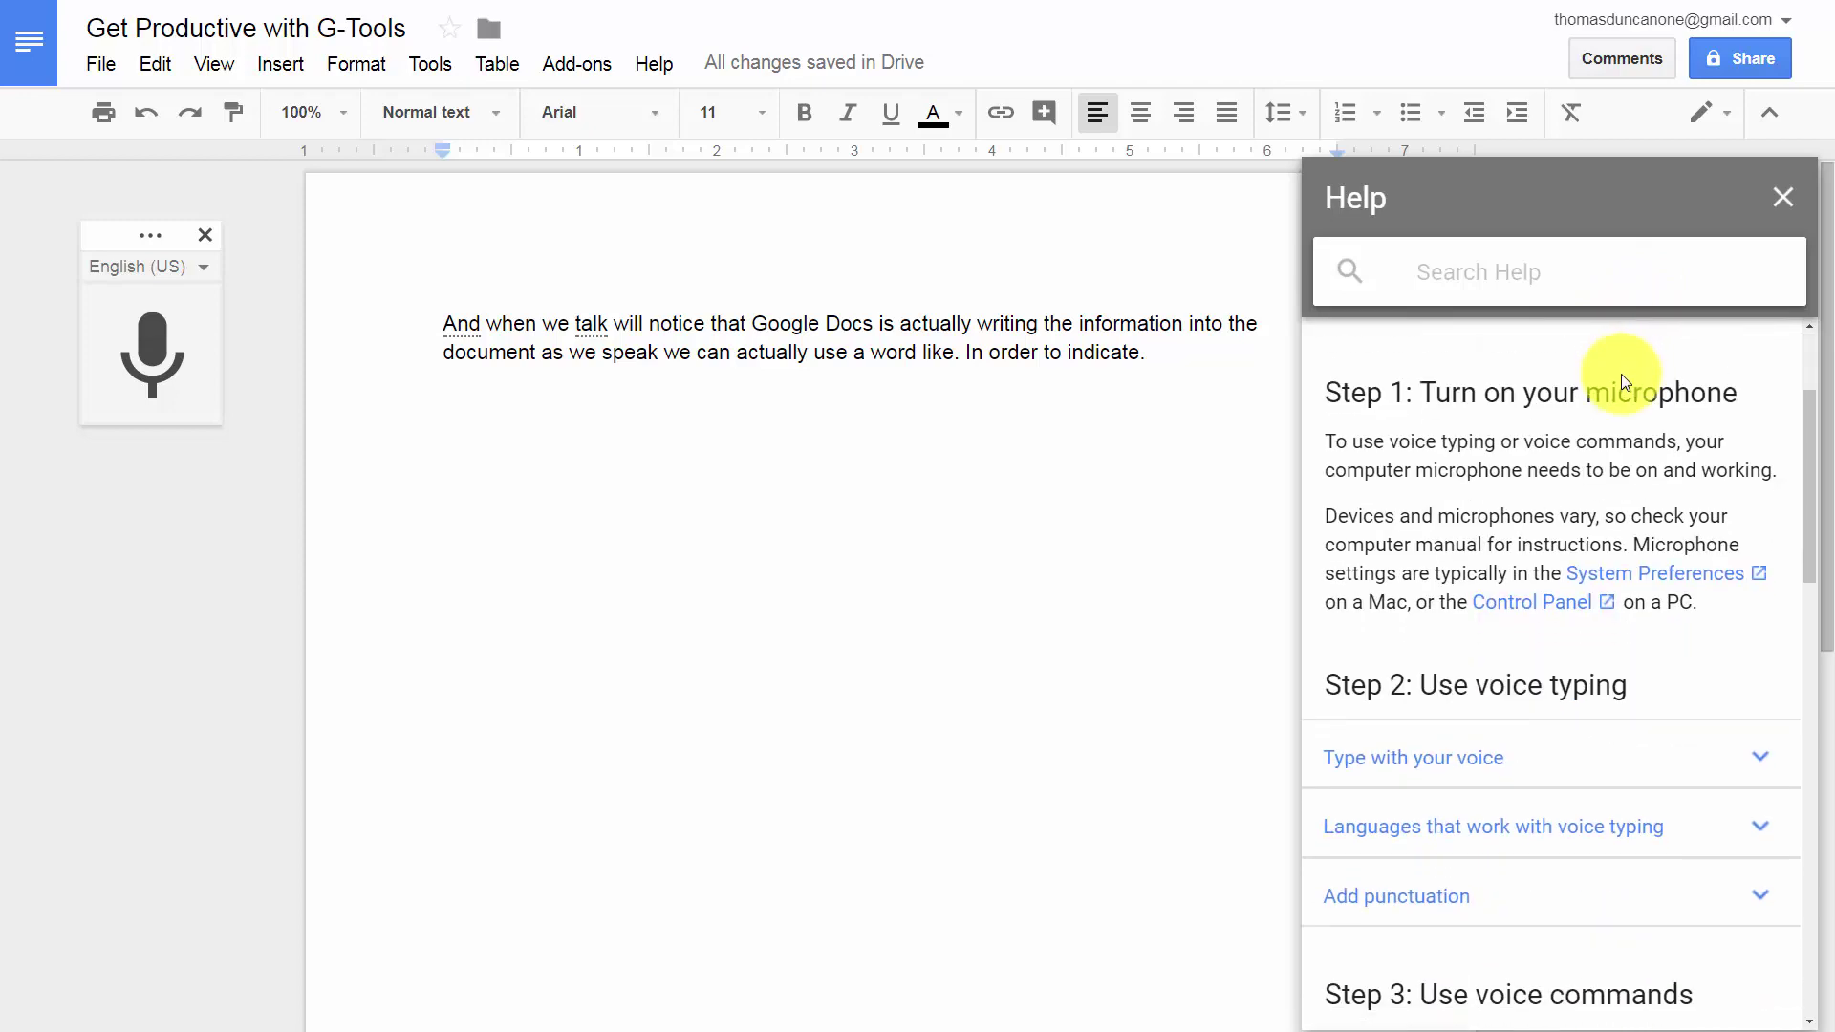
scroll(1622, 374, "down", 7)
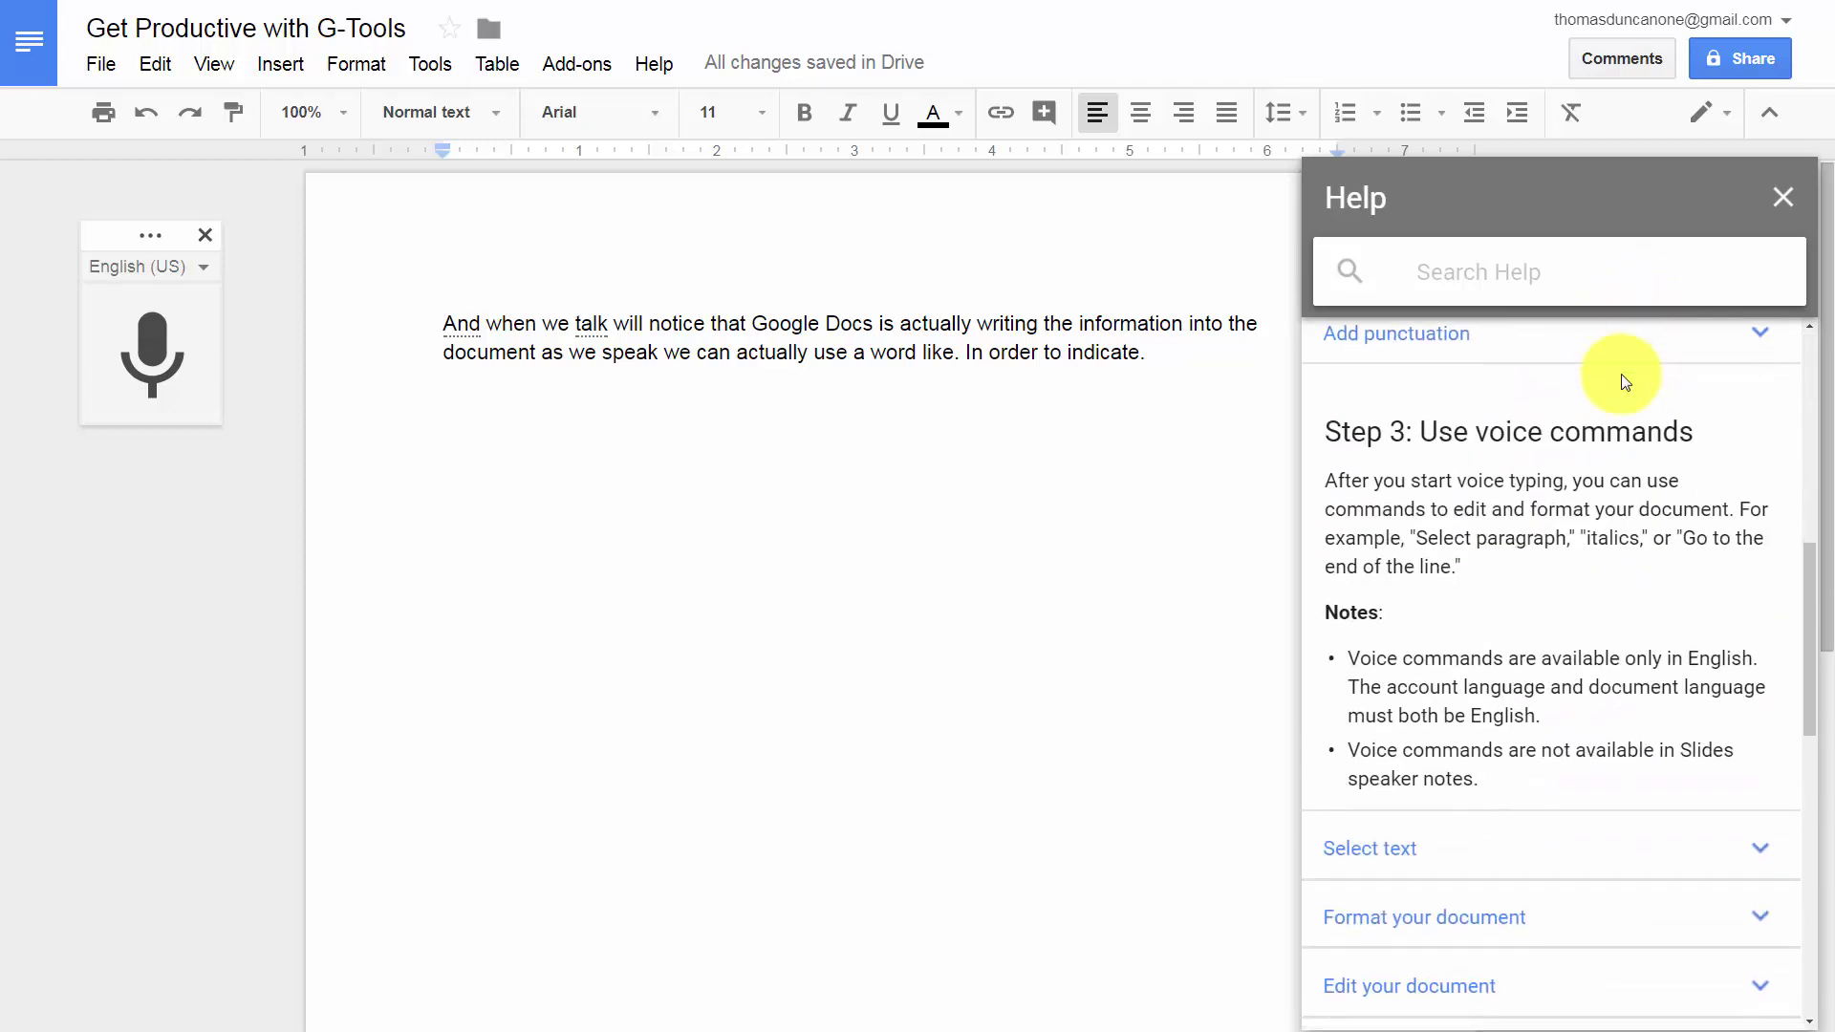
scroll(1621, 375, "down", 2)
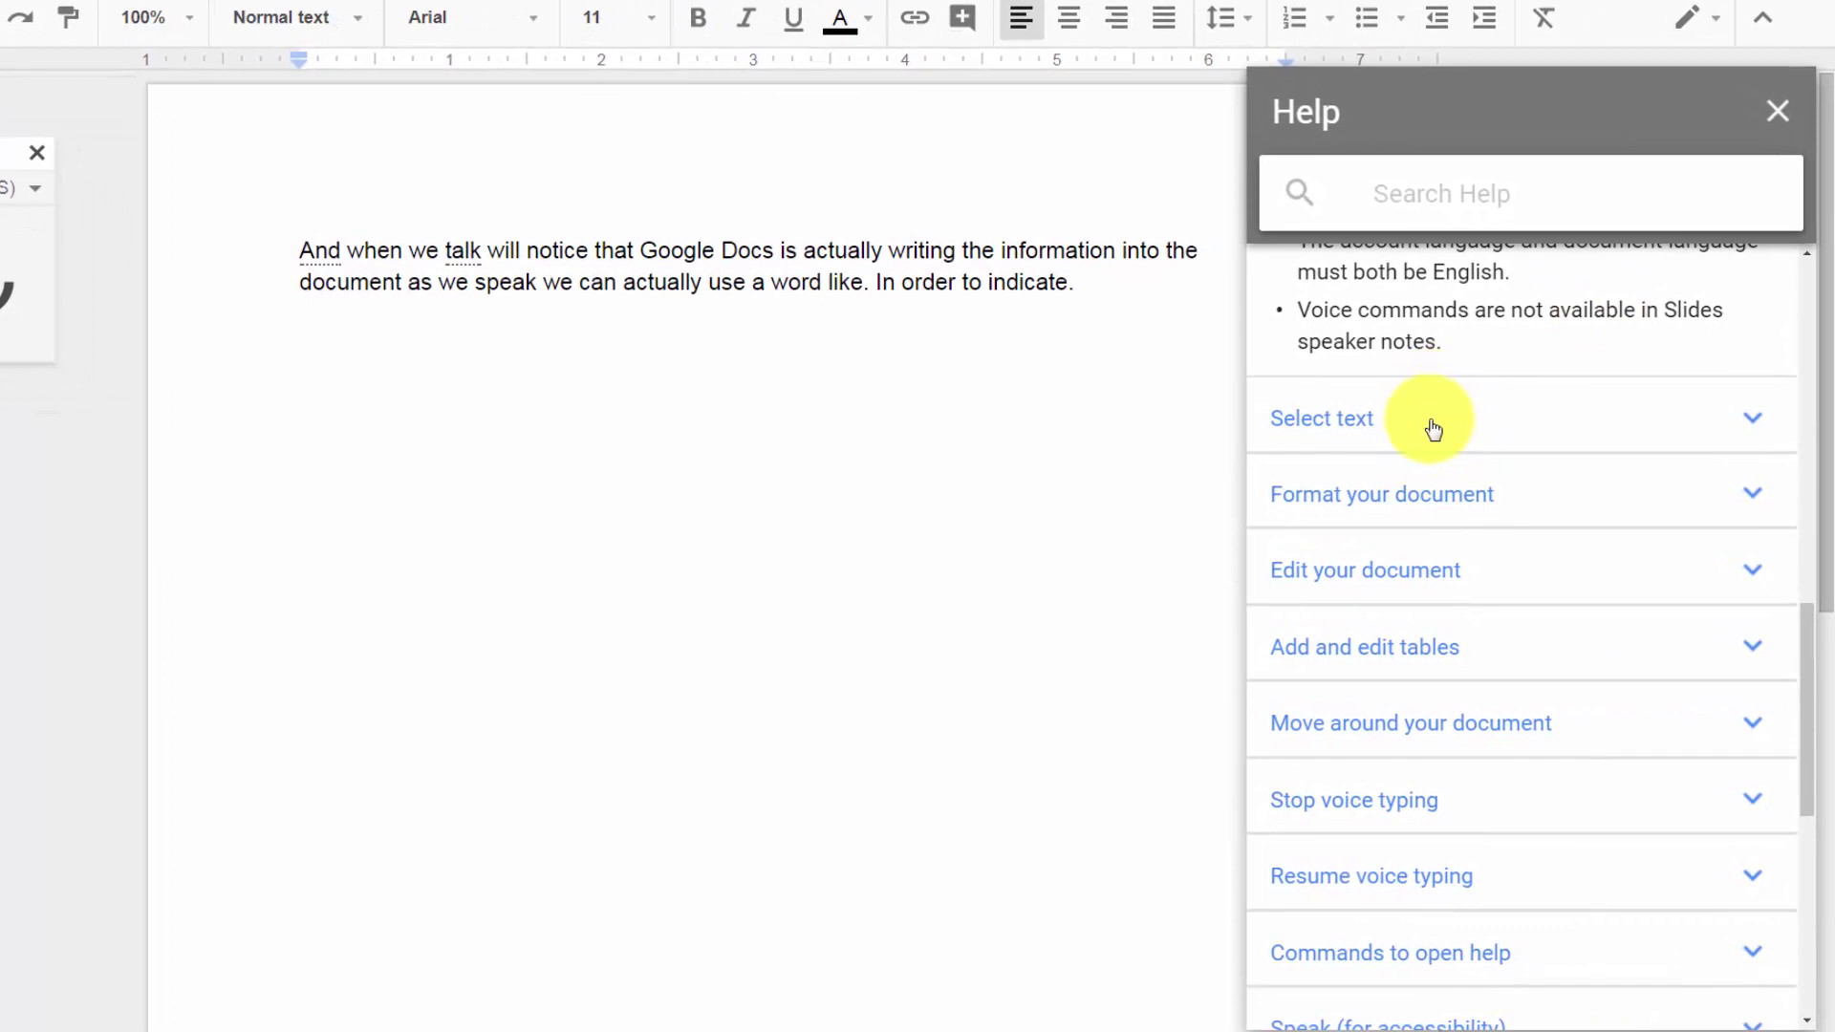
scroll(1434, 438, "down", 1)
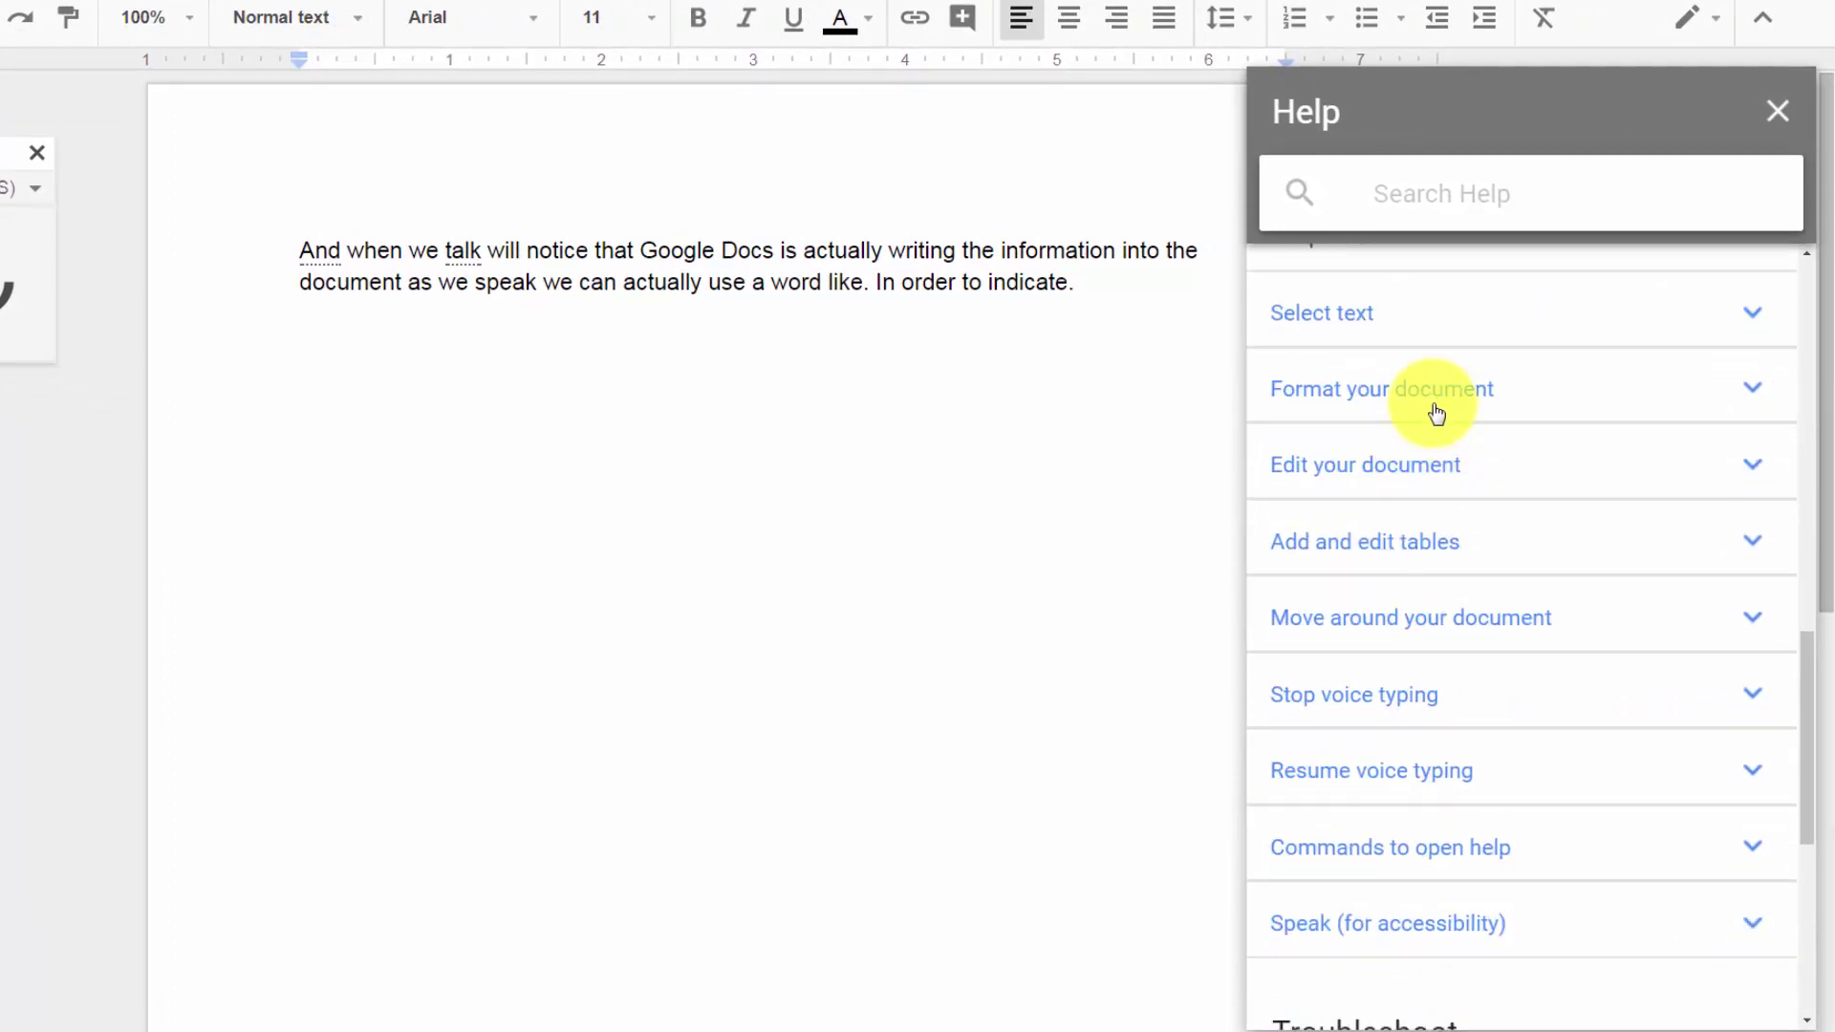
left_click(1388, 475)
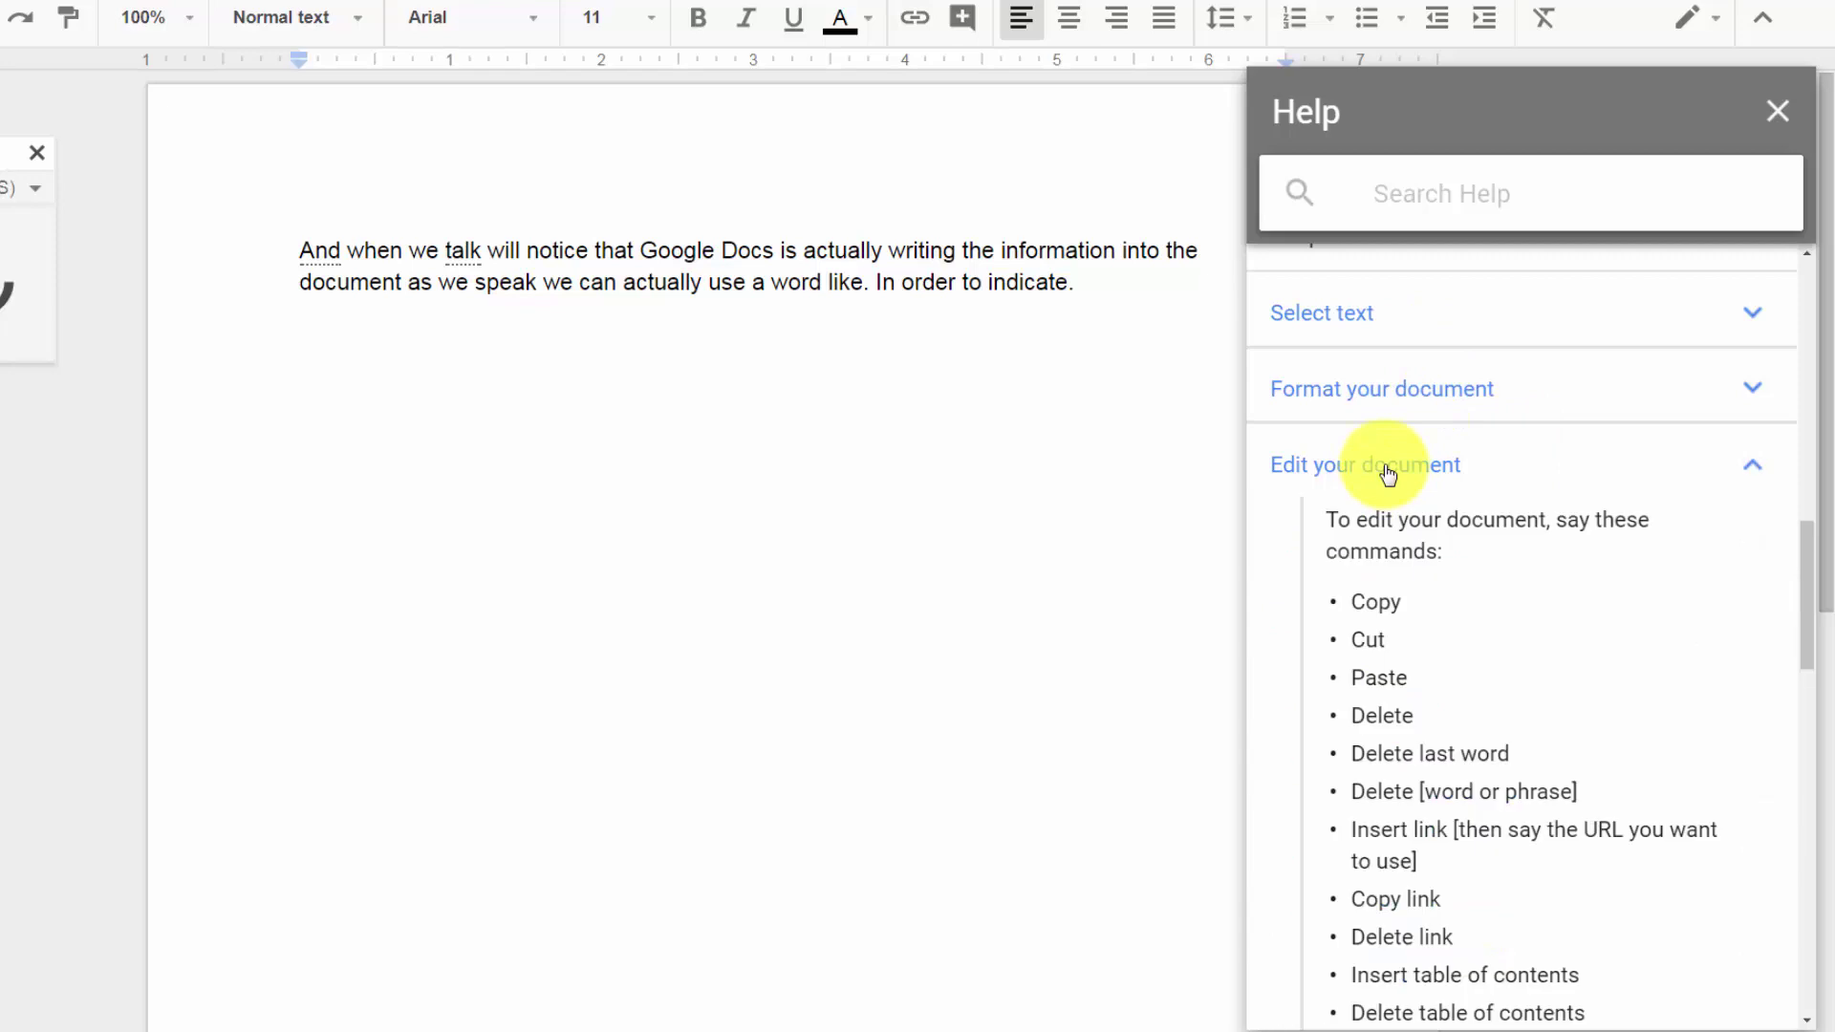
scroll(1388, 476, "down", 2)
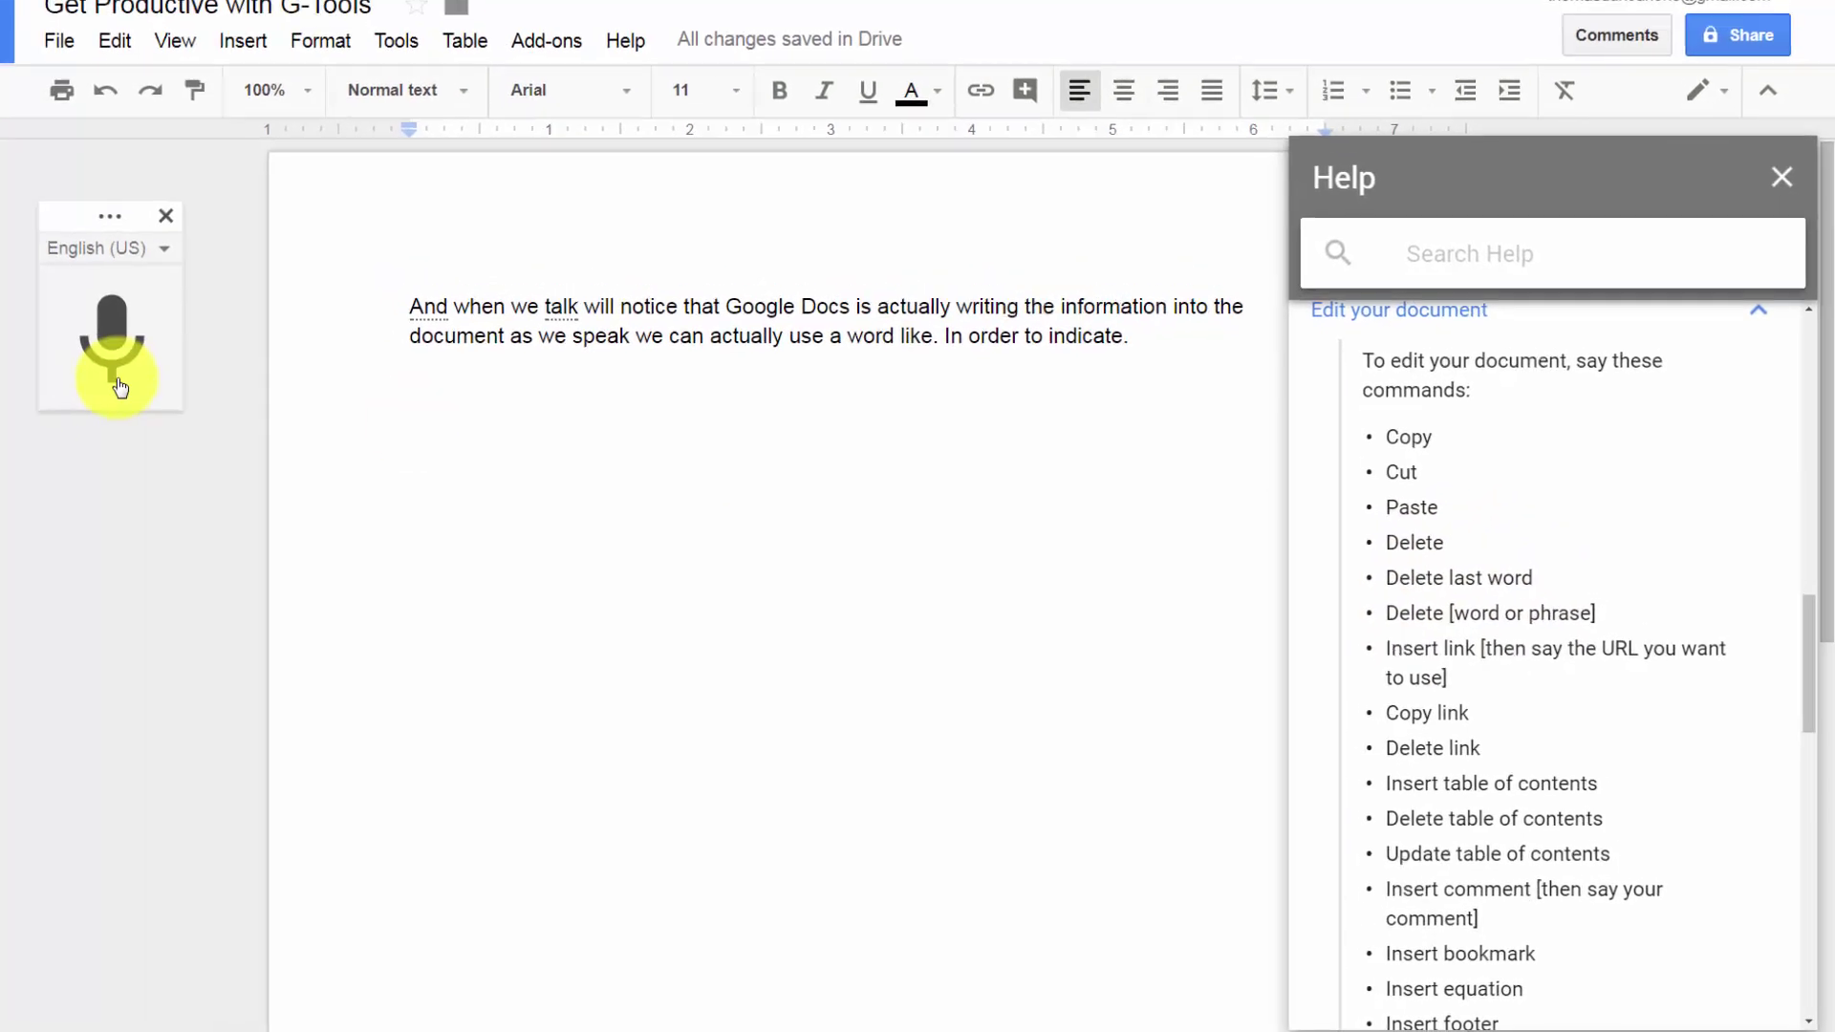
- Remove the final period after 'indicate' with the spoken 'Delete last' command
left_click(152, 370)
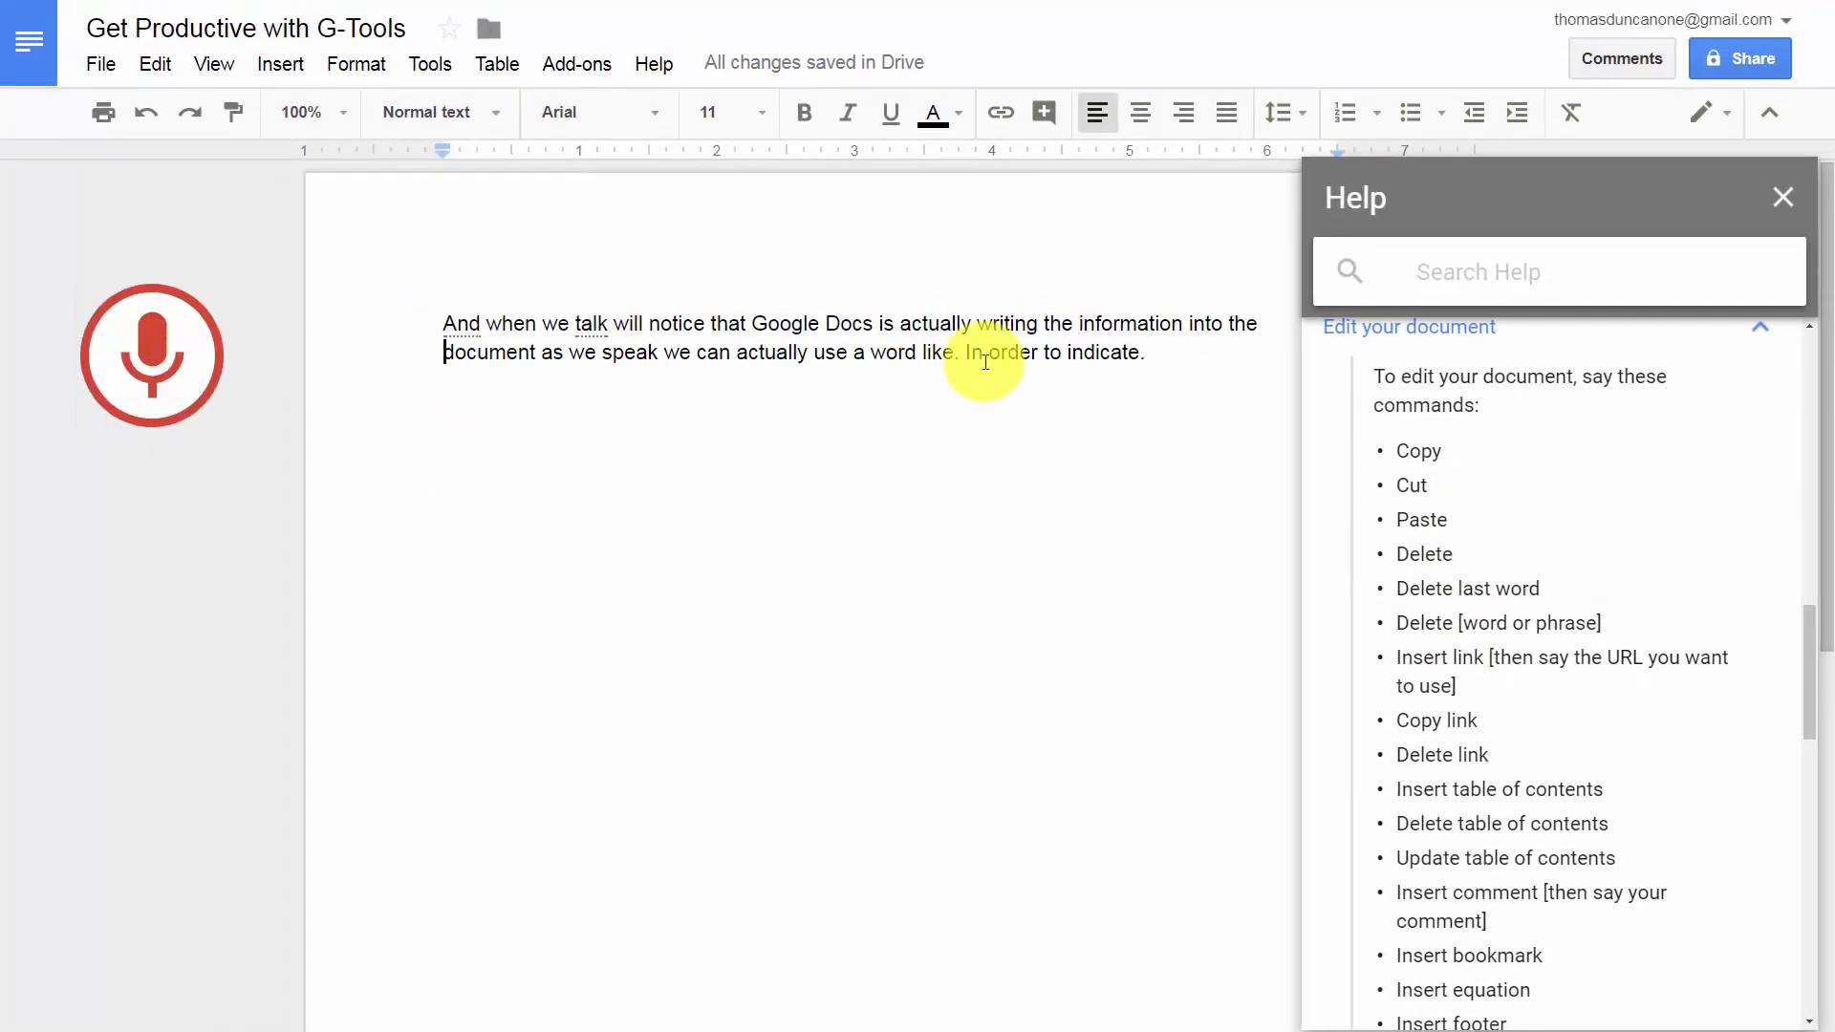
left_click(1162, 351)
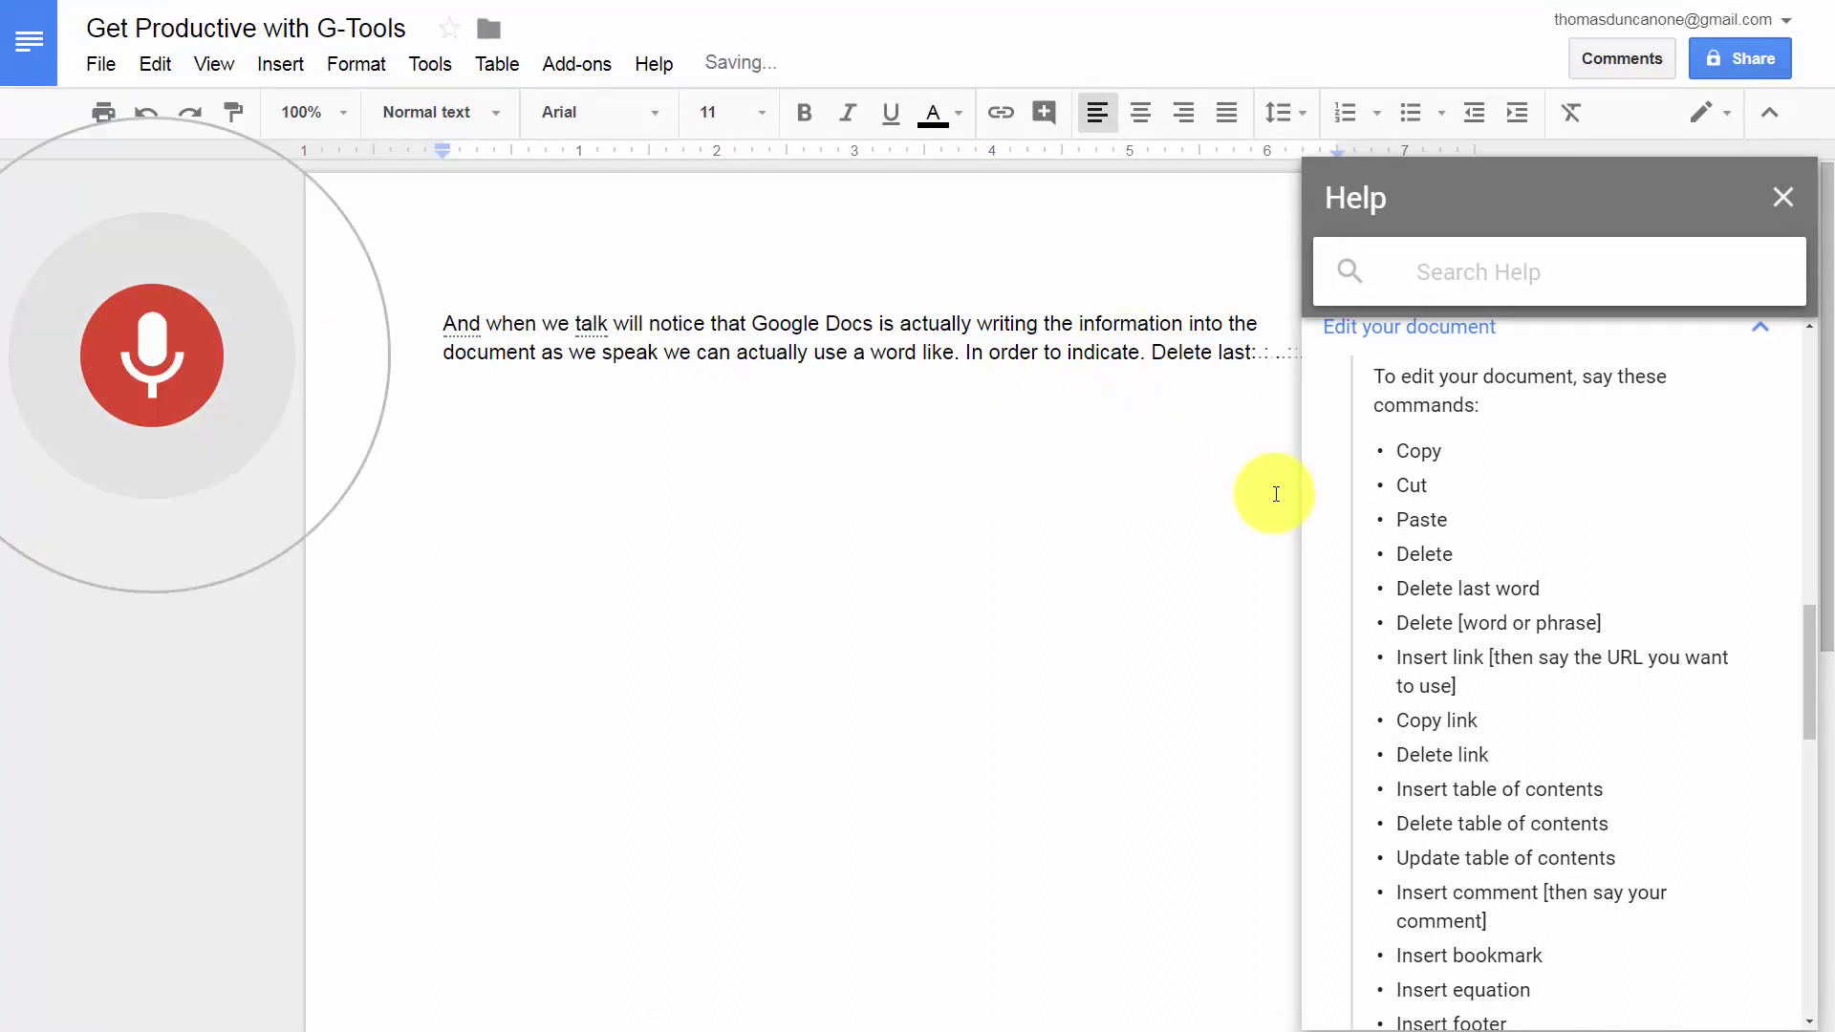
left_click(152, 368)
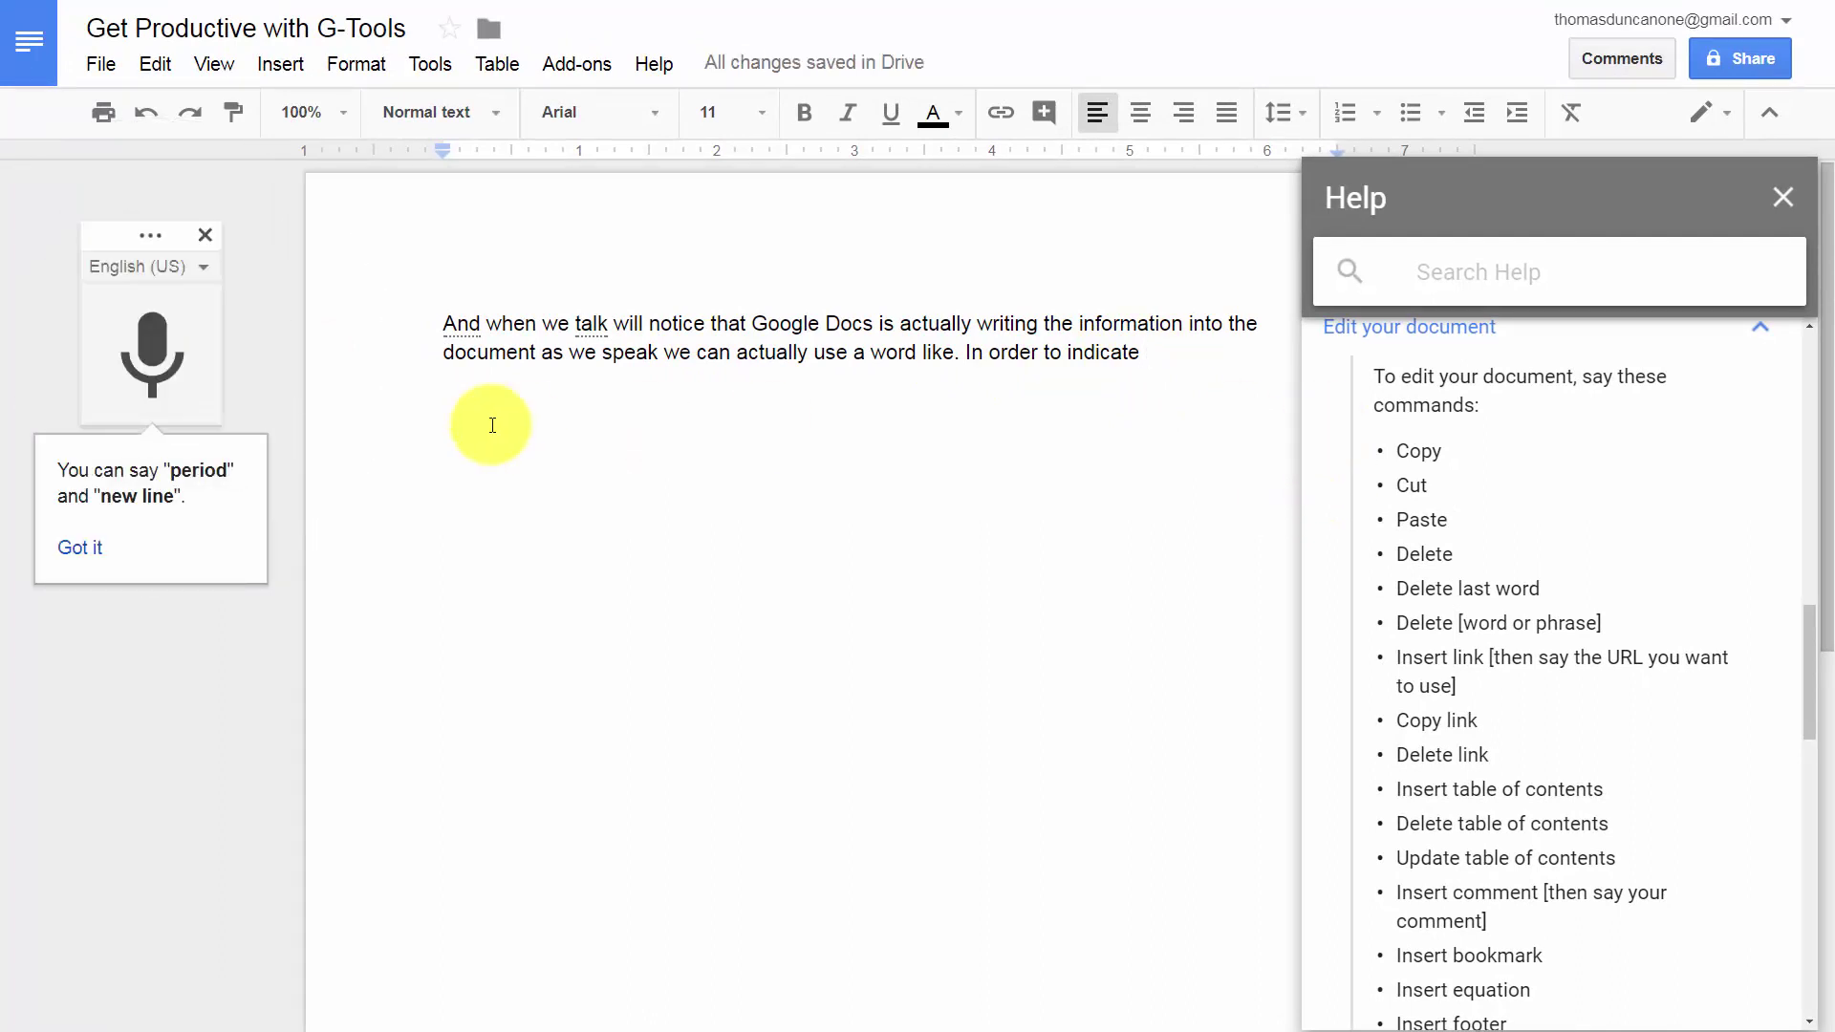